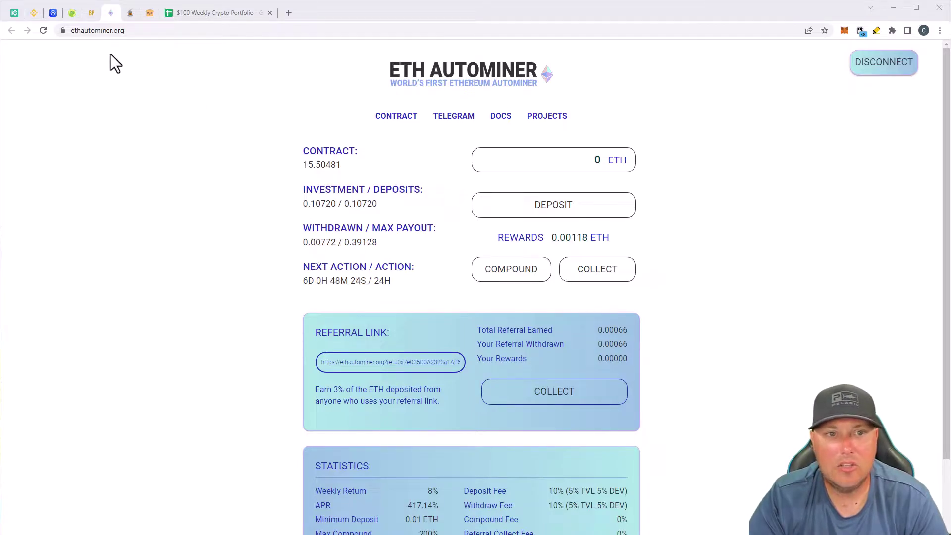
# Load BUSD Paycheck's 190 BUSD deposit and 2.870 BUSD rewards, then bring up the Passive Income workbook
pyautogui.click(91, 13)
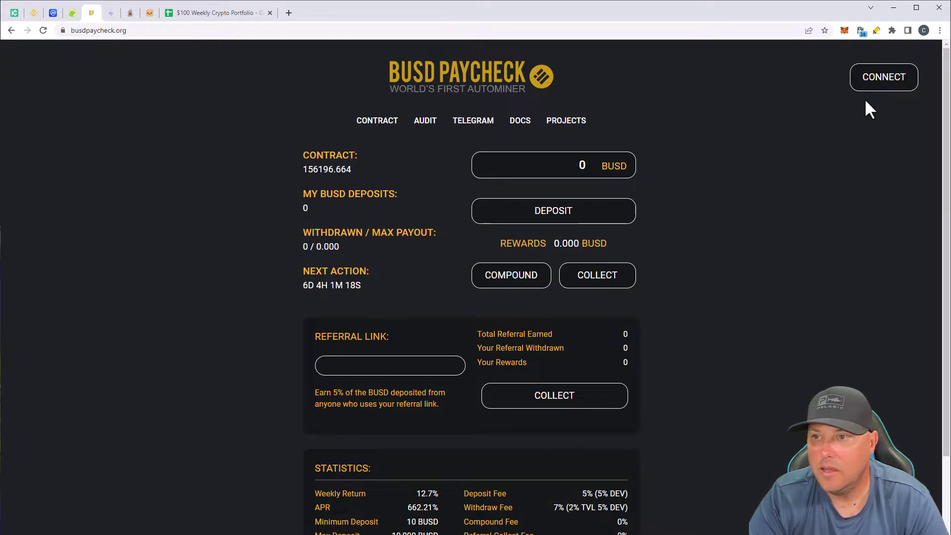
pyautogui.click(883, 84)
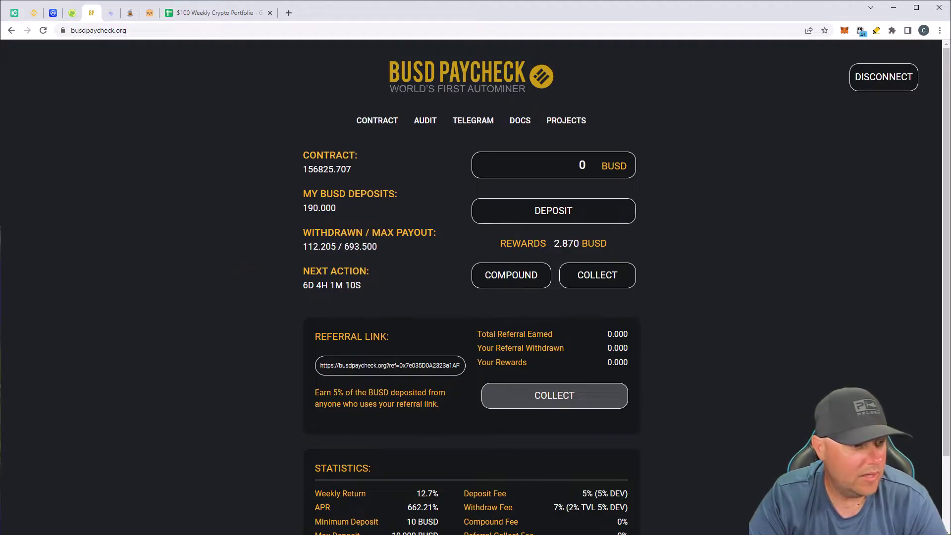
pyautogui.hotkey('alt', 'Tab')
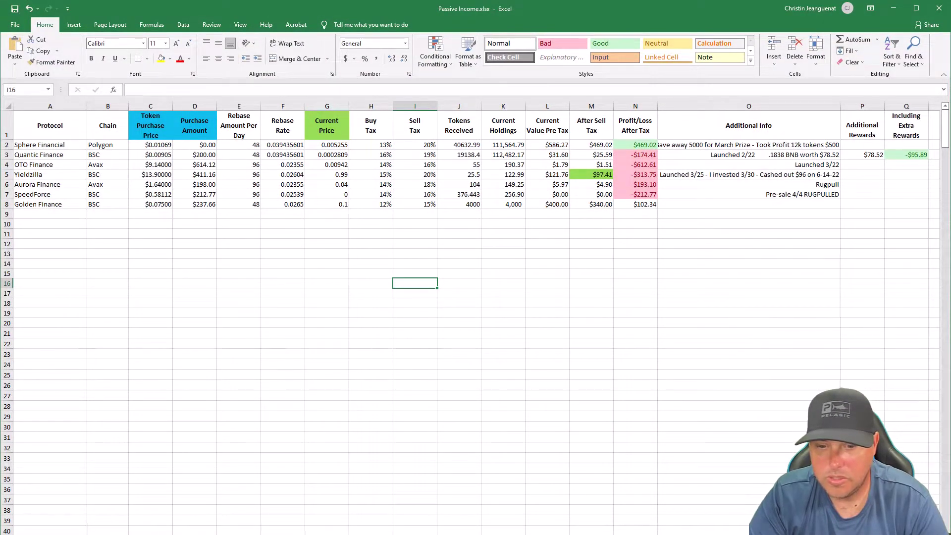
# Check the BUSD Paycheck sheet's weekly profit cells and $112.20 month total formula, then return to the site
pyautogui.hotkey('ctrl', 'pagedown')
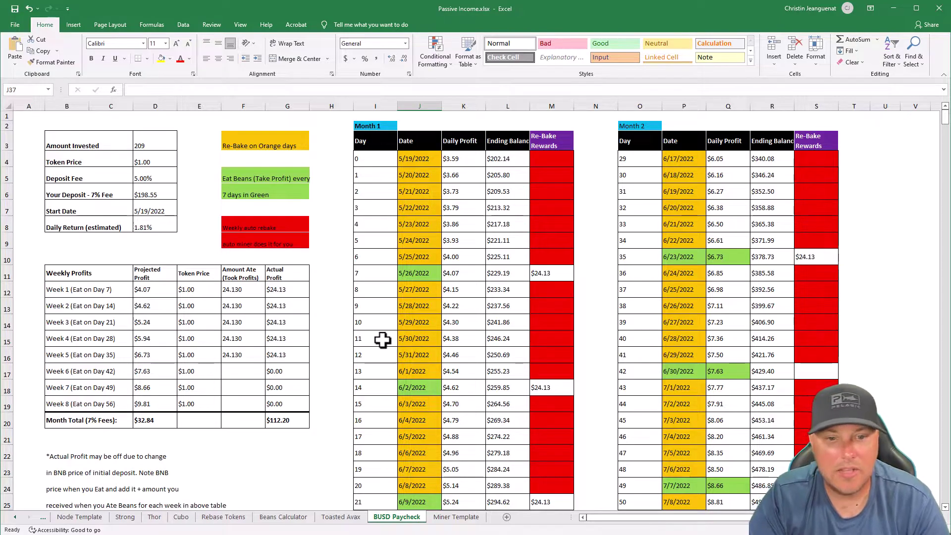
pyautogui.click(243, 324)
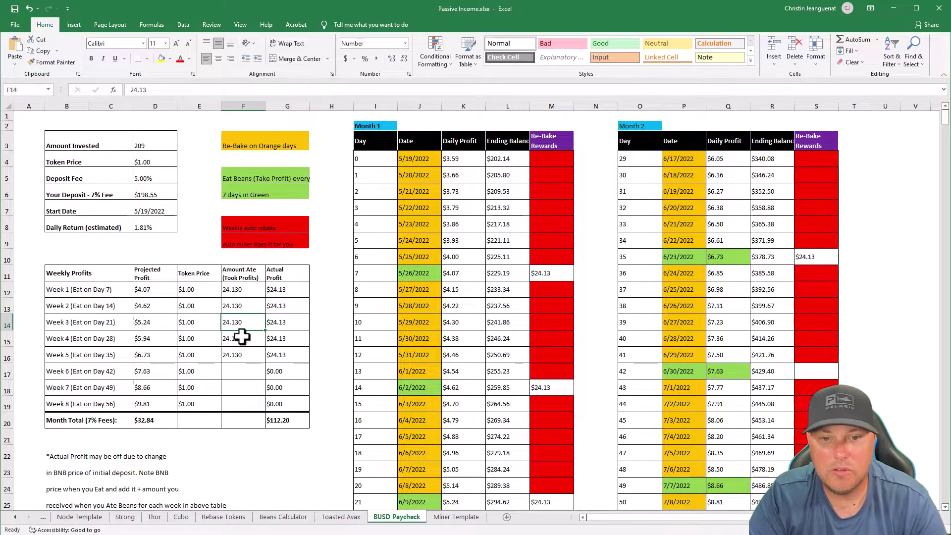
pyautogui.click(290, 420)
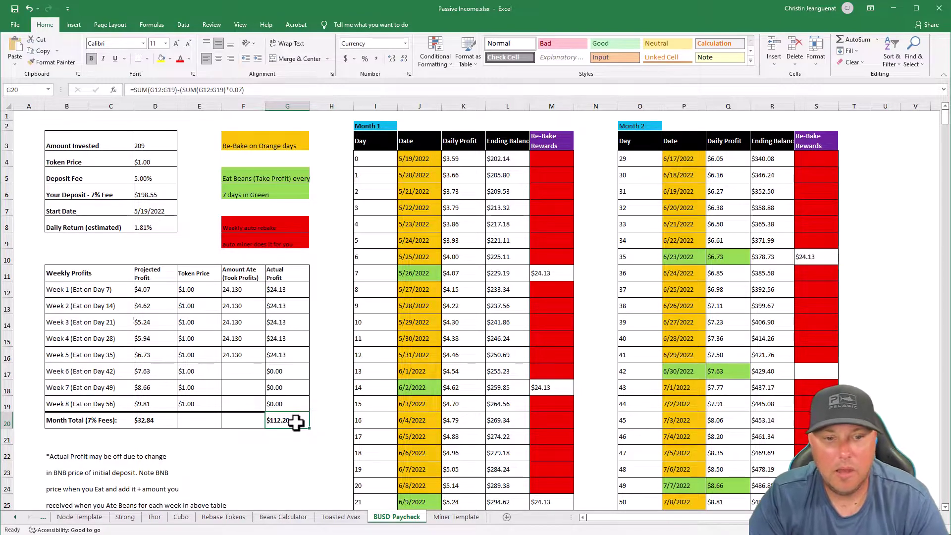
pyautogui.click(104, 423)
pyautogui.click(182, 452)
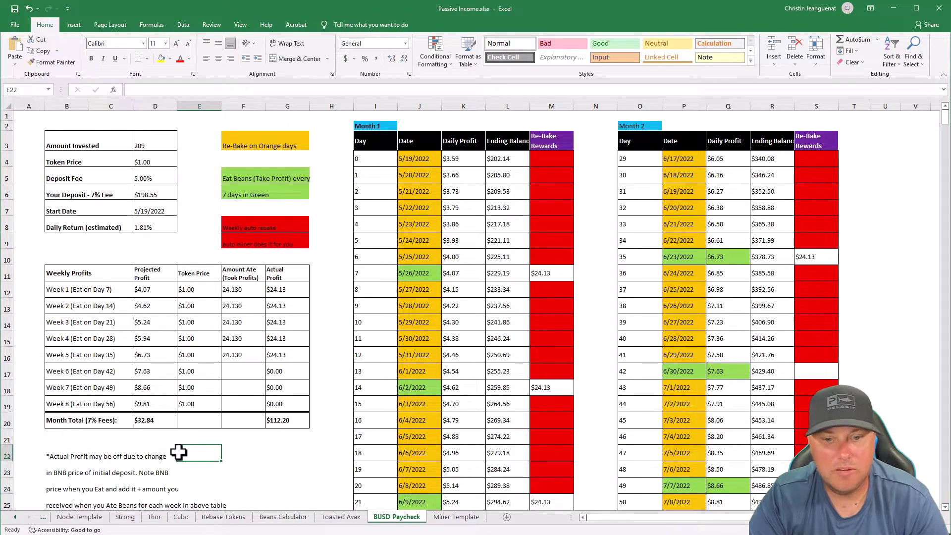
pyautogui.click(282, 425)
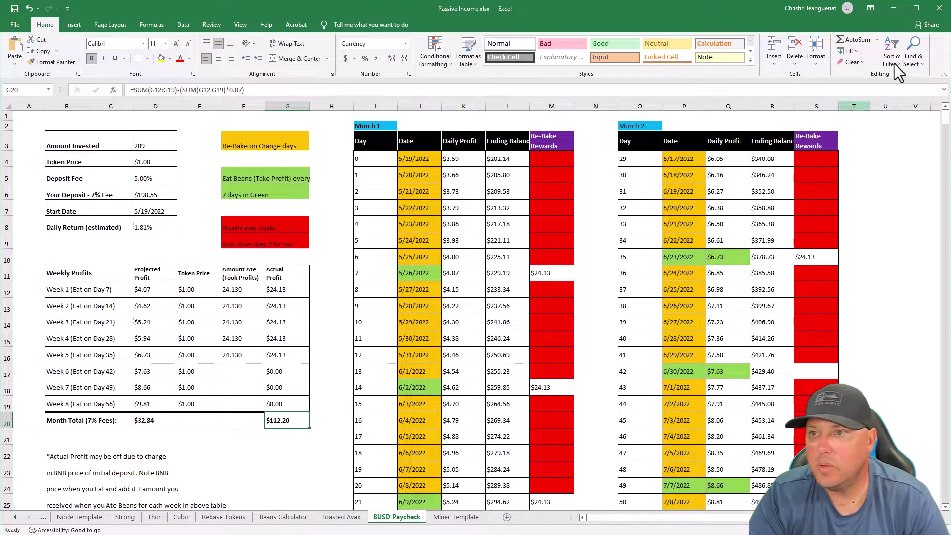
pyautogui.click(893, 8)
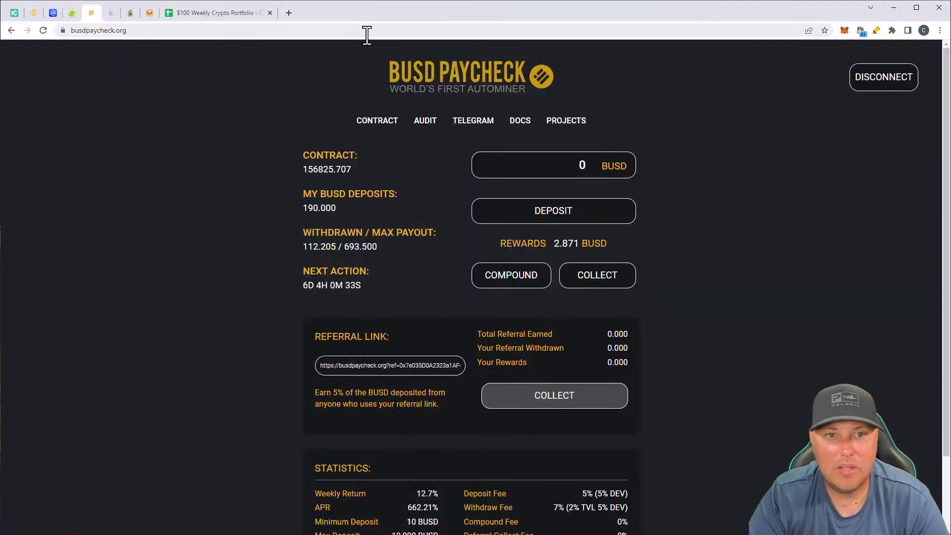
# Connect the wallet on Baked Beans to show 0.467 BNB balance and 0.099 BNB rewards
pyautogui.click(113, 16)
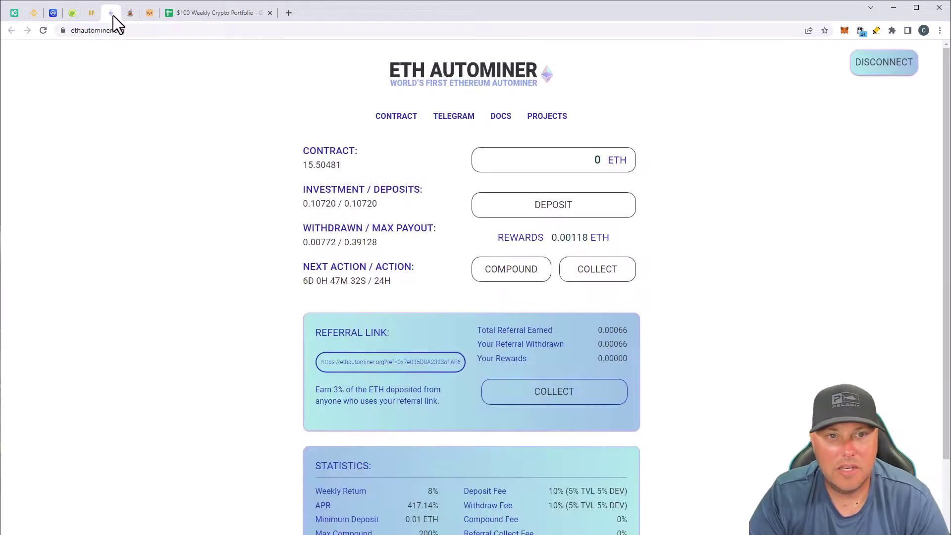
pyautogui.click(132, 14)
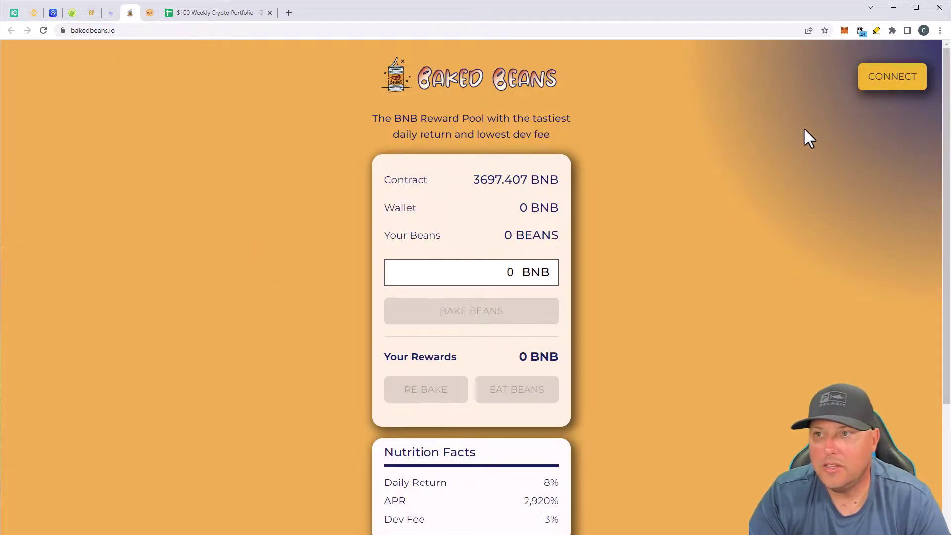
pyautogui.click(898, 79)
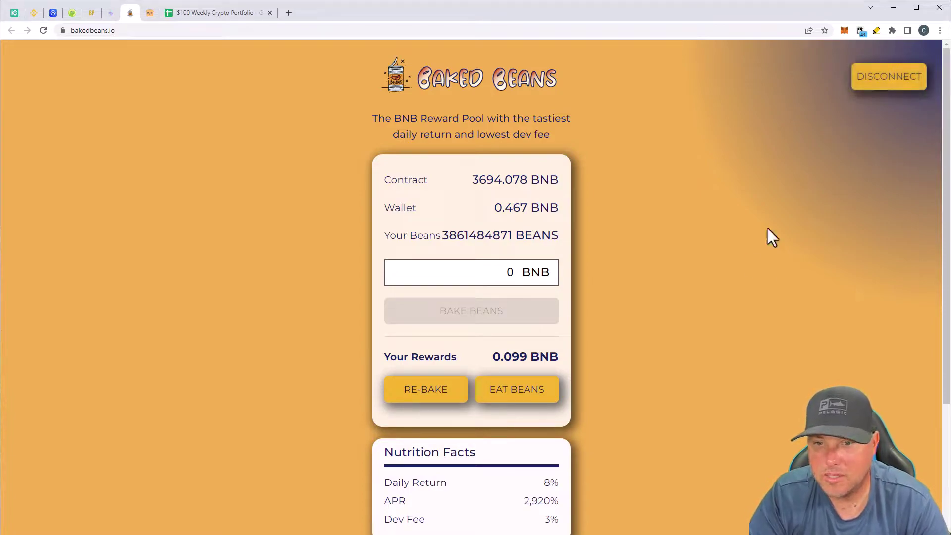
pyautogui.doubleClick(496, 357)
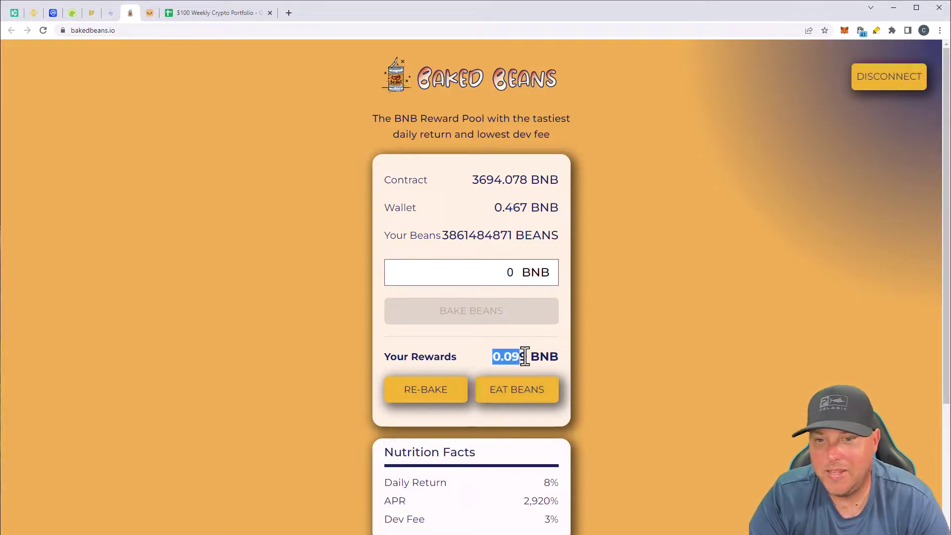
# Switch the wallet to Avalanche Network and connect Toasted AVAX, showing 0.989 AVAX and 0.056 AVAX rewards
pyautogui.click(150, 13)
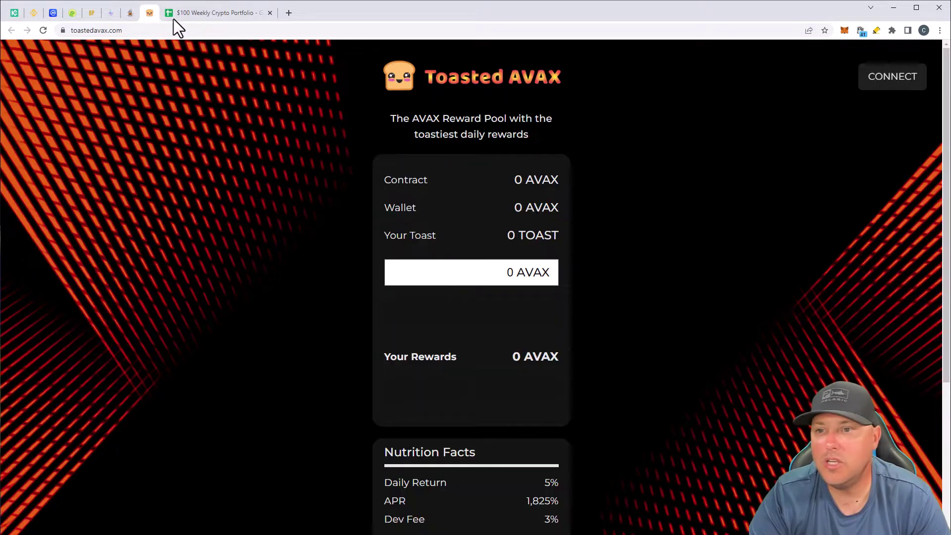
pyautogui.click(843, 30)
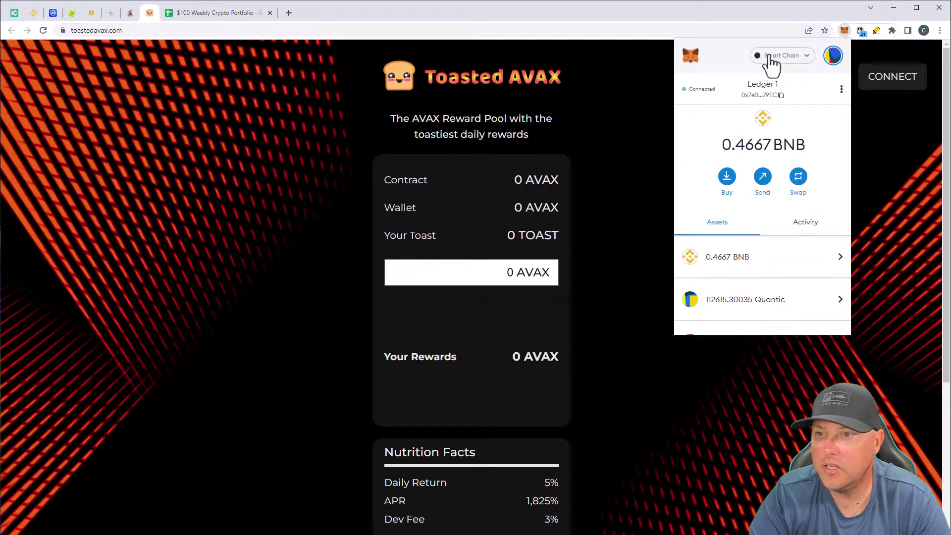
pyautogui.click(773, 56)
pyautogui.click(768, 155)
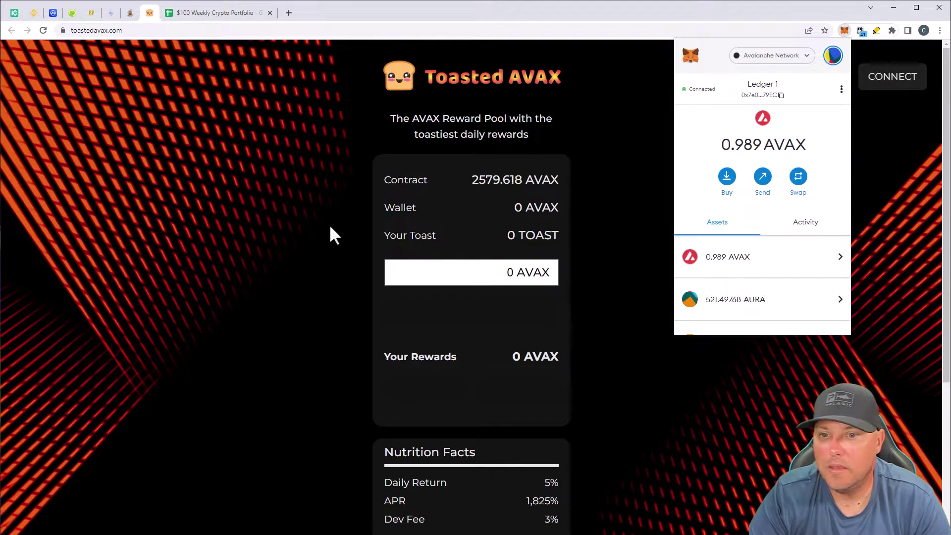
pyautogui.click(204, 203)
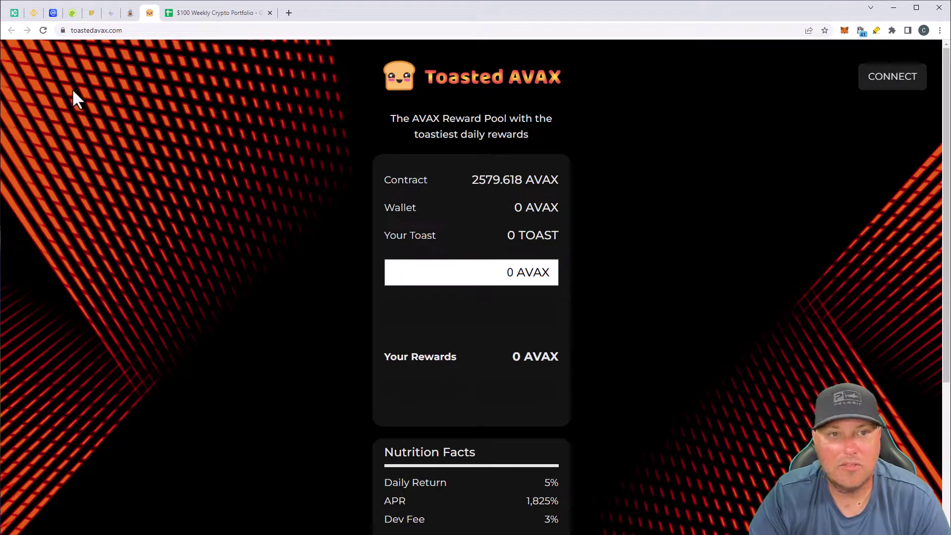
pyautogui.click(43, 30)
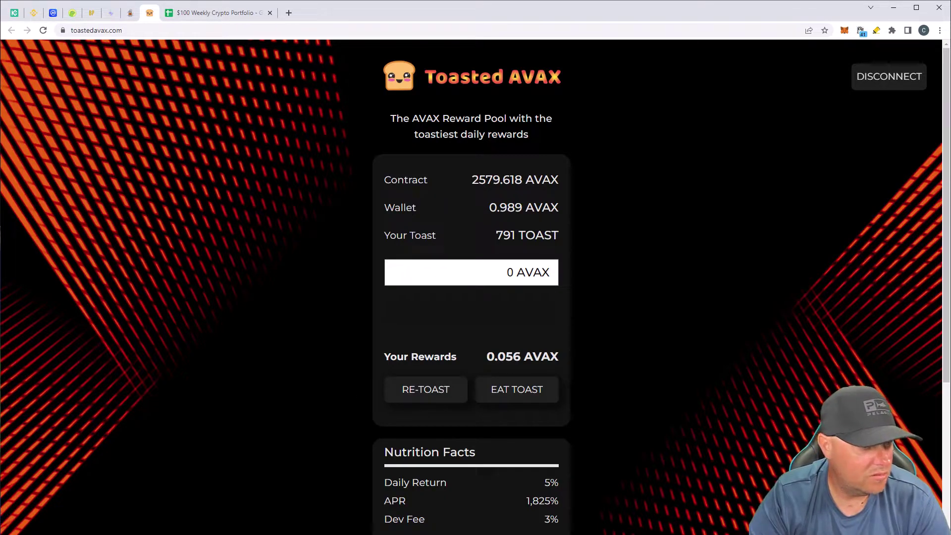
# On the Toasted Avax sheet, enter Week 5's .056 amount and 20 token price
pyautogui.hotkey('alt', 'Tab')
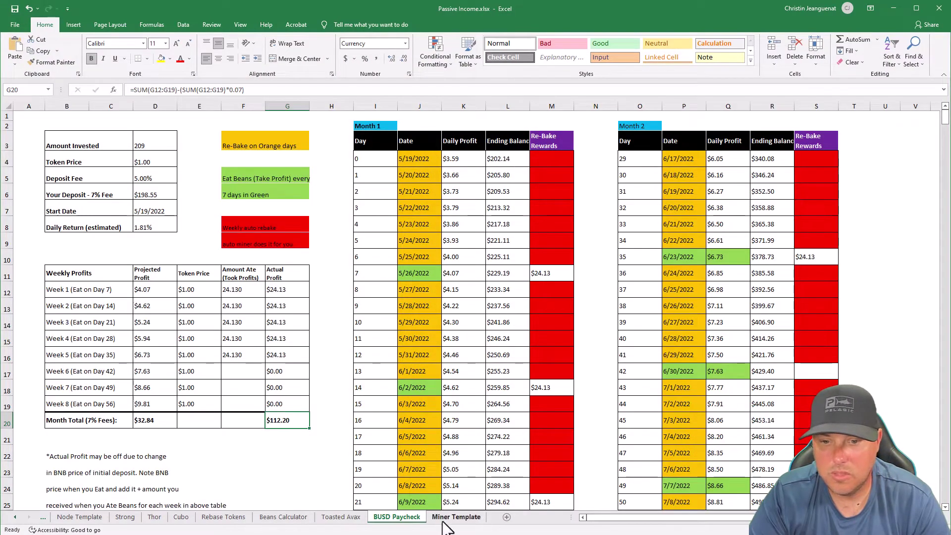
pyautogui.click(347, 517)
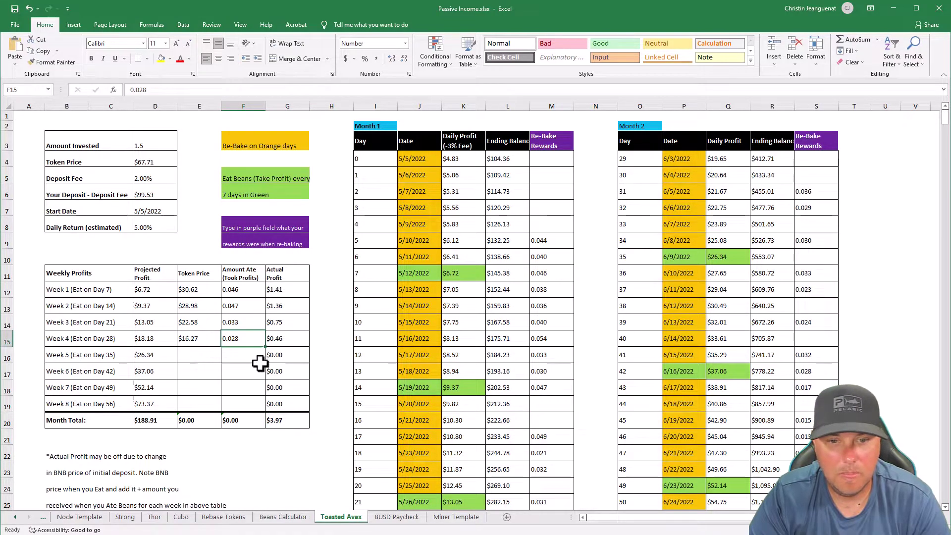
pyautogui.click(238, 353)
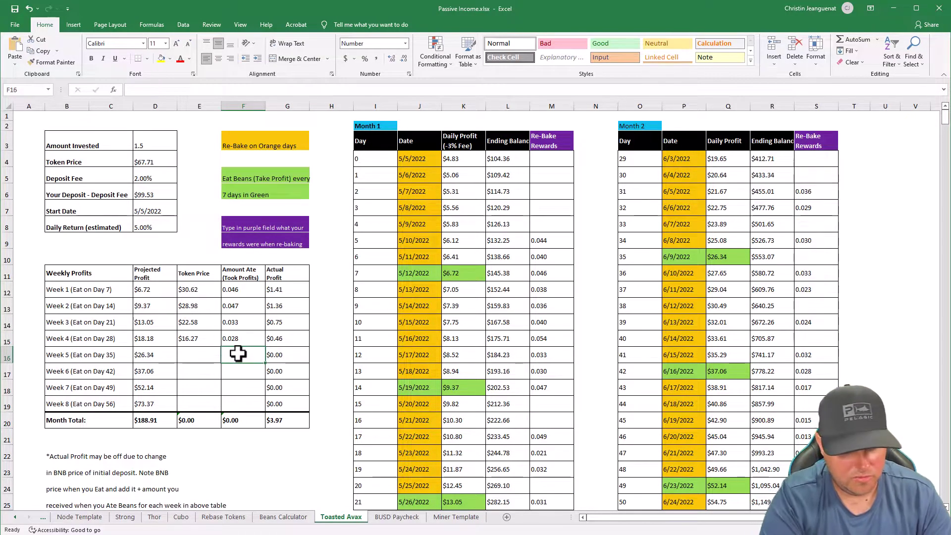
pyautogui.write('.056')
pyautogui.click(200, 353)
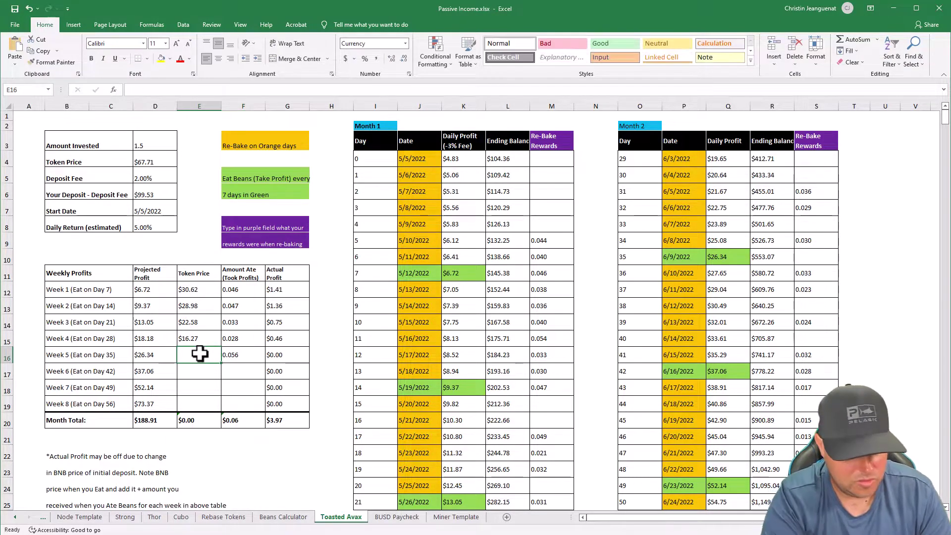
pyautogui.write('20')
pyautogui.press('Return')
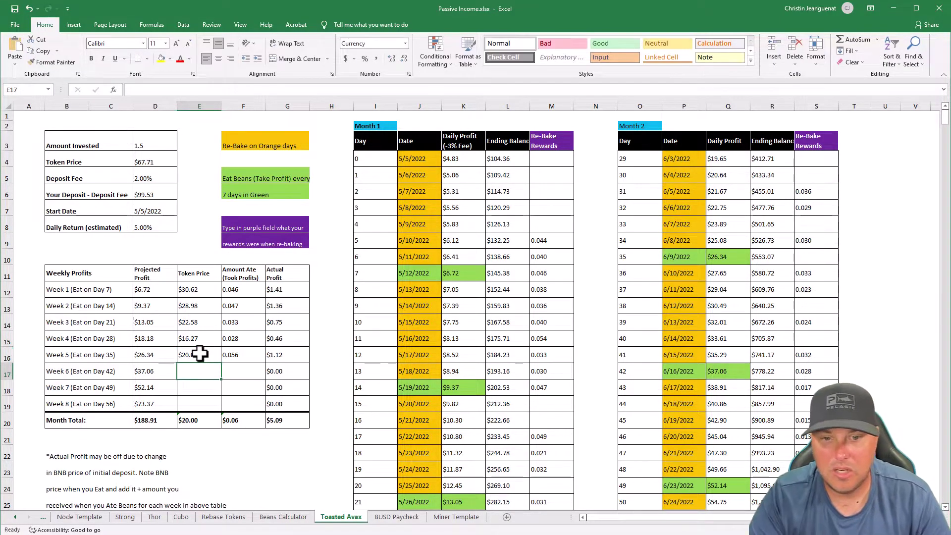
# Clear Week 5's token price and amount ate, leaving the row blank
pyautogui.click(205, 353)
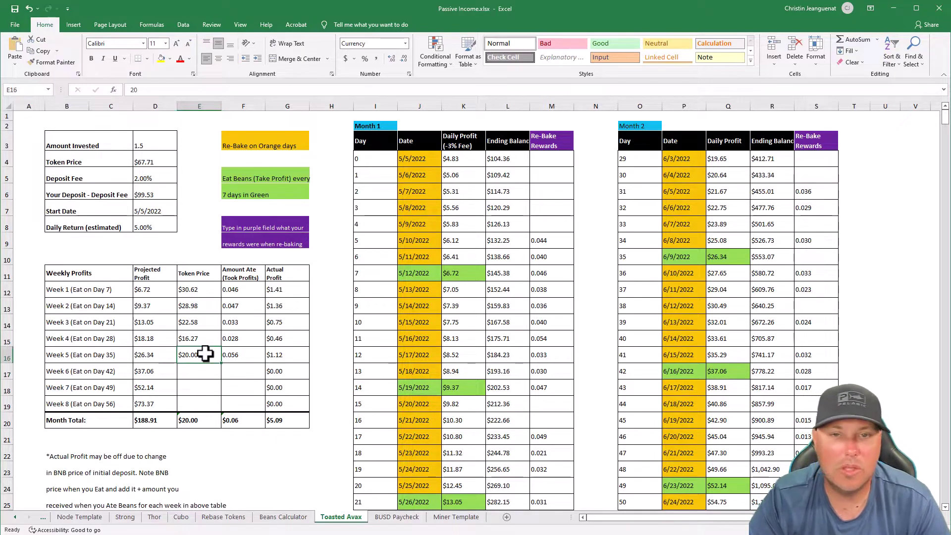
pyautogui.press('Delete')
pyautogui.click(240, 354)
pyautogui.press('Delete')
pyautogui.click(328, 356)
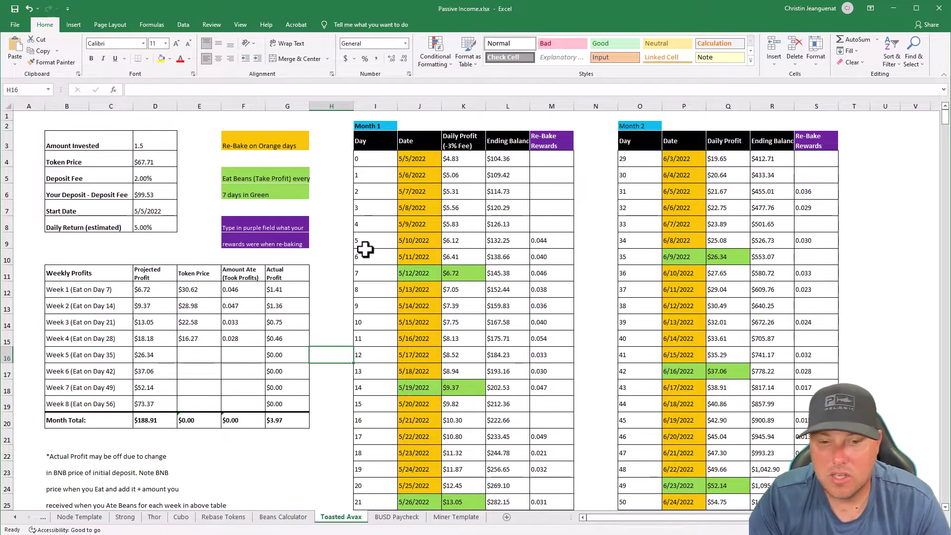
# On the Rebase Tokens sheet, review Golden Finance's purchase price, amount, 4,000 holdings and after-tax formulas
pyautogui.click(224, 517)
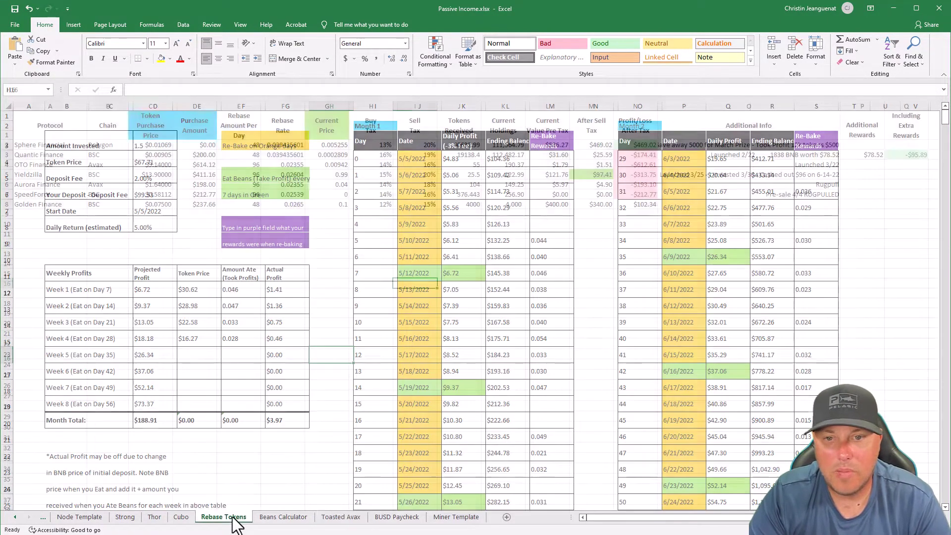
pyautogui.click(546, 354)
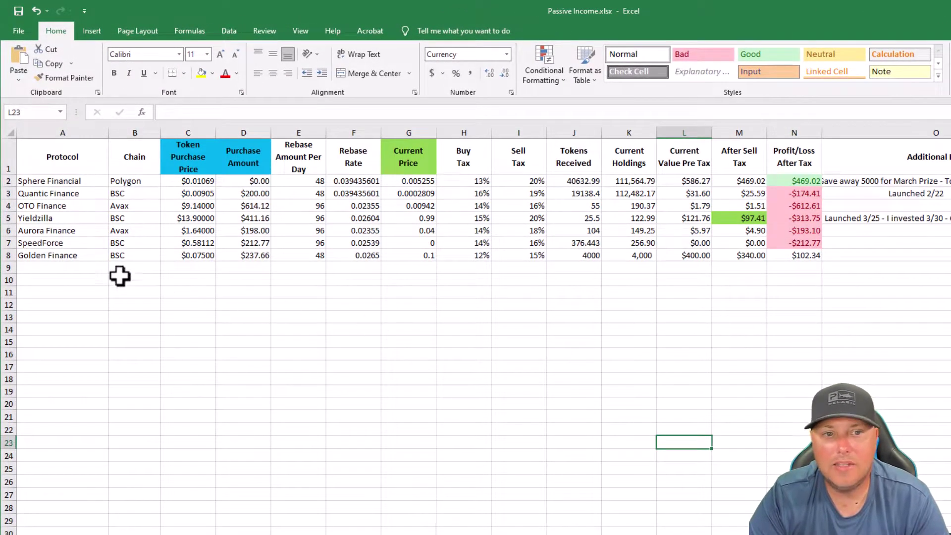
pyautogui.click(61, 255)
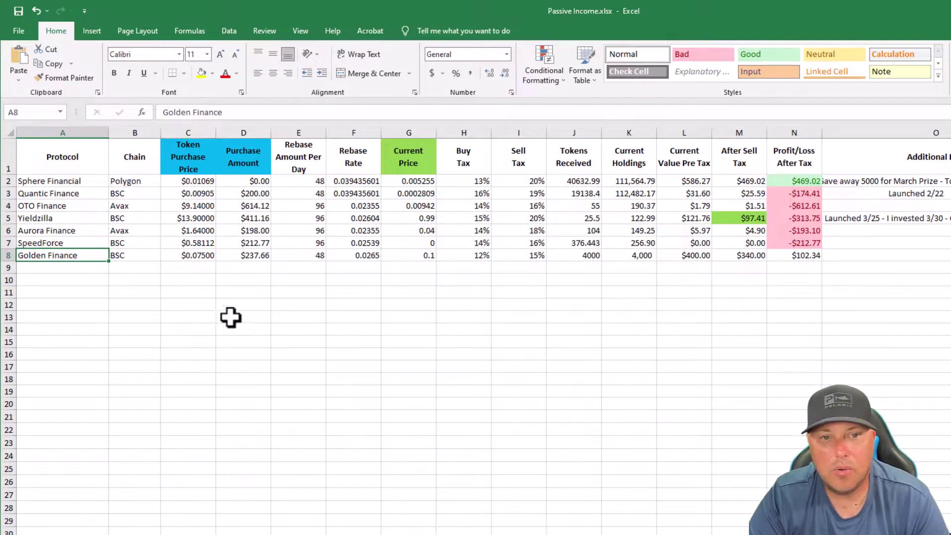
pyautogui.click(198, 257)
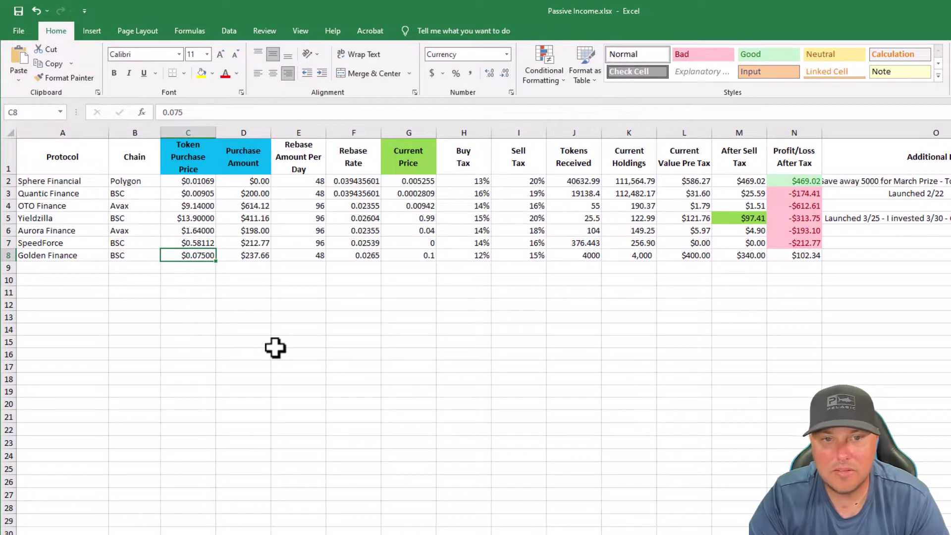
pyautogui.click(258, 257)
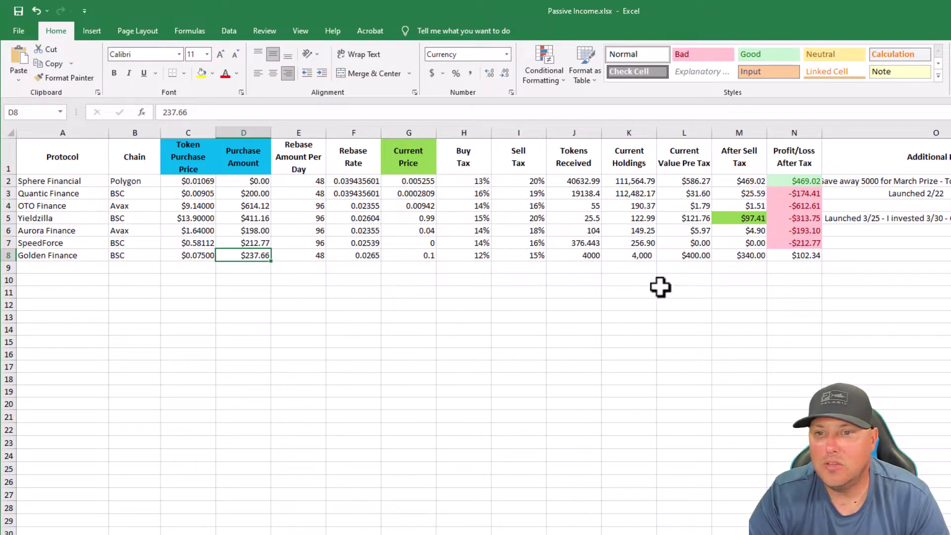
pyautogui.click(754, 257)
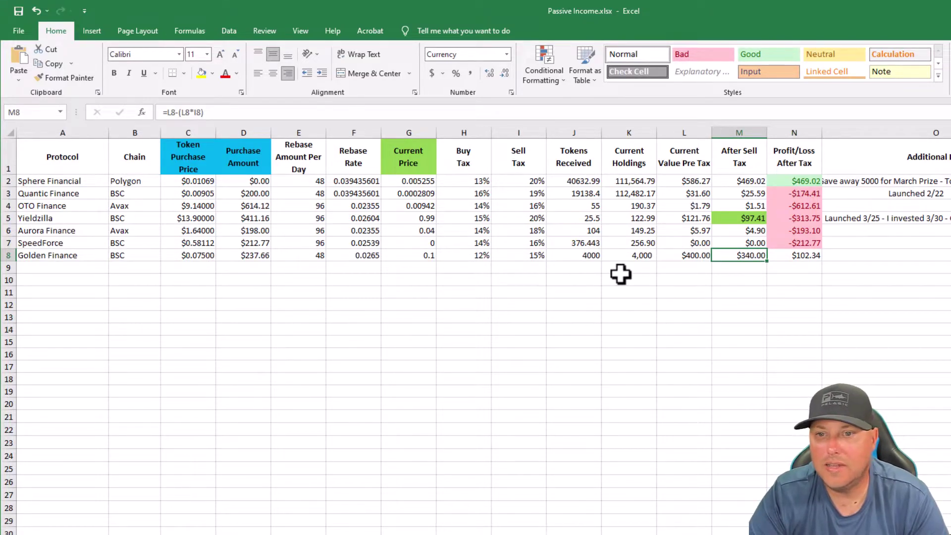
pyautogui.click(645, 256)
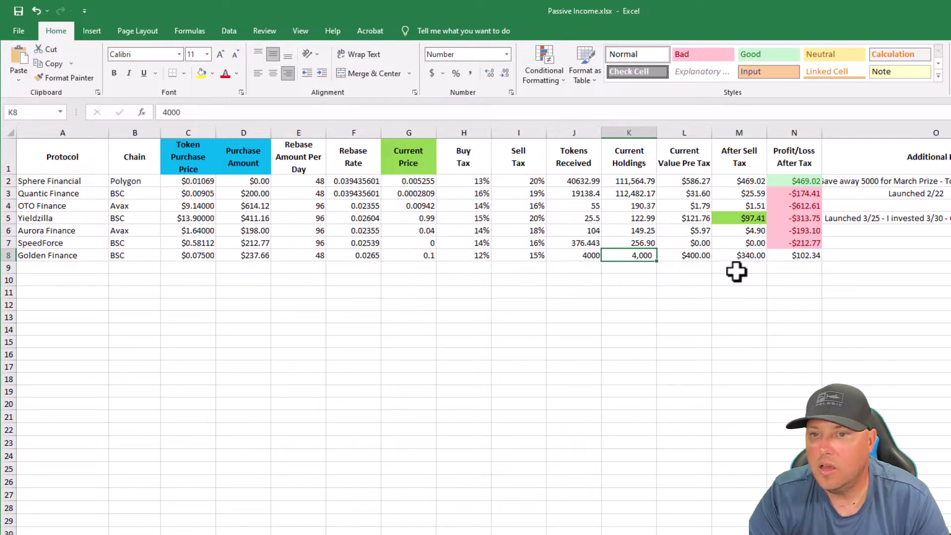
pyautogui.click(759, 254)
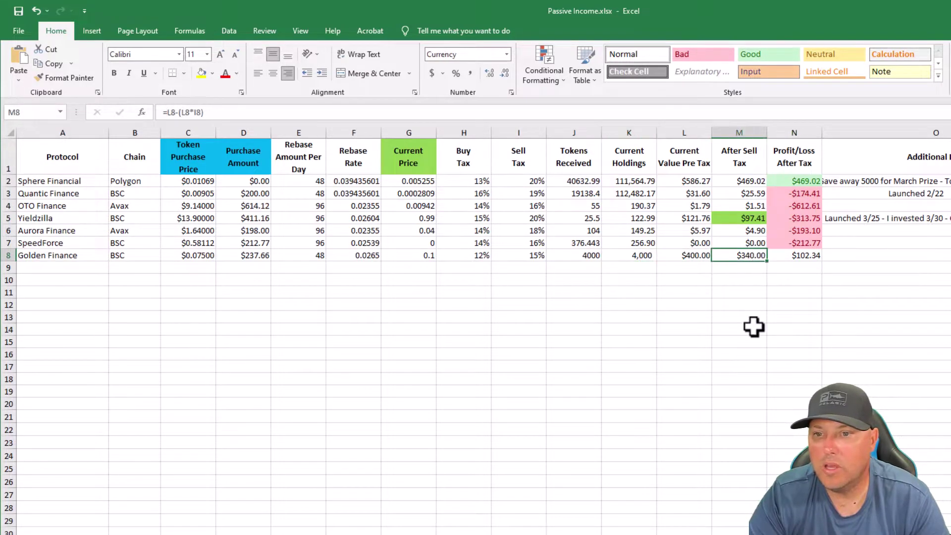
pyautogui.click(809, 256)
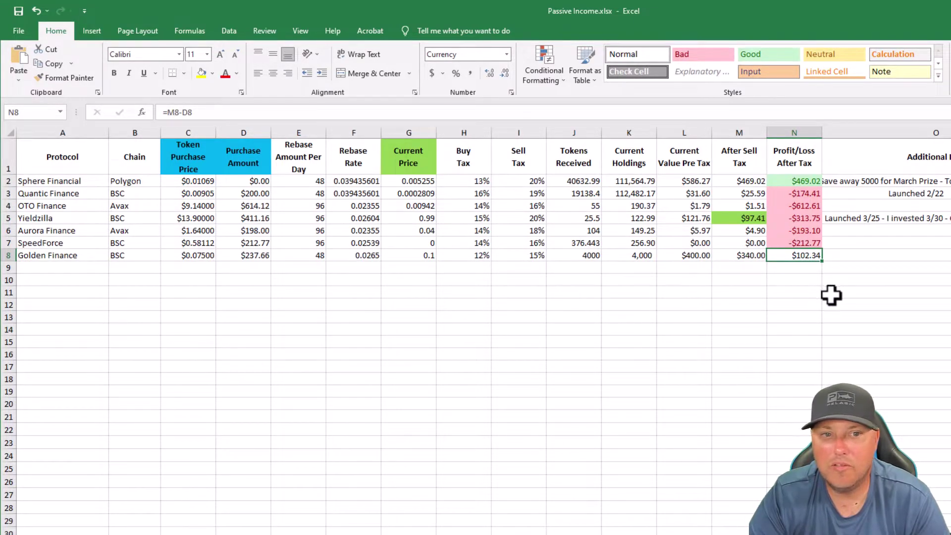
# Inspect value and after-tax formulas for Sphere, Quantic, OTO, Yieldzilla, Aurora and SpeedForce
pyautogui.click(800, 182)
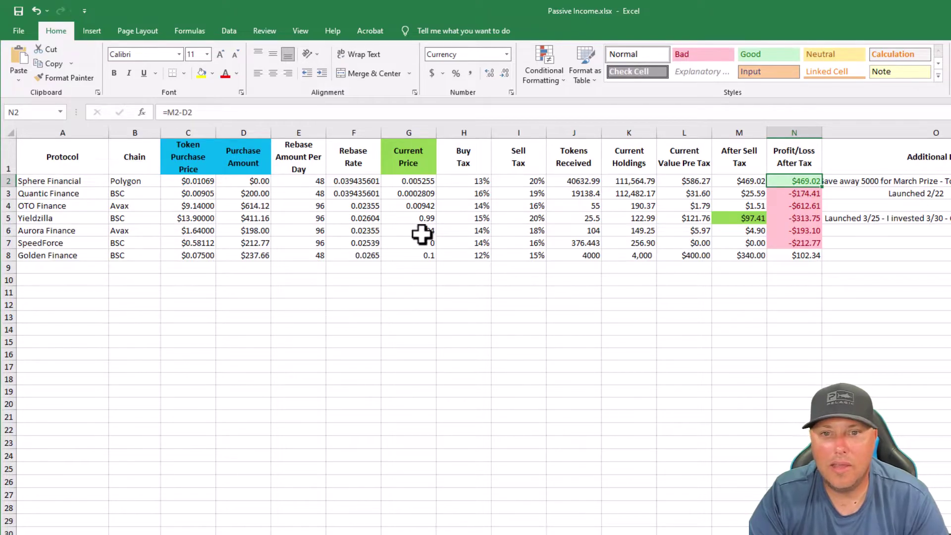
pyautogui.click(415, 179)
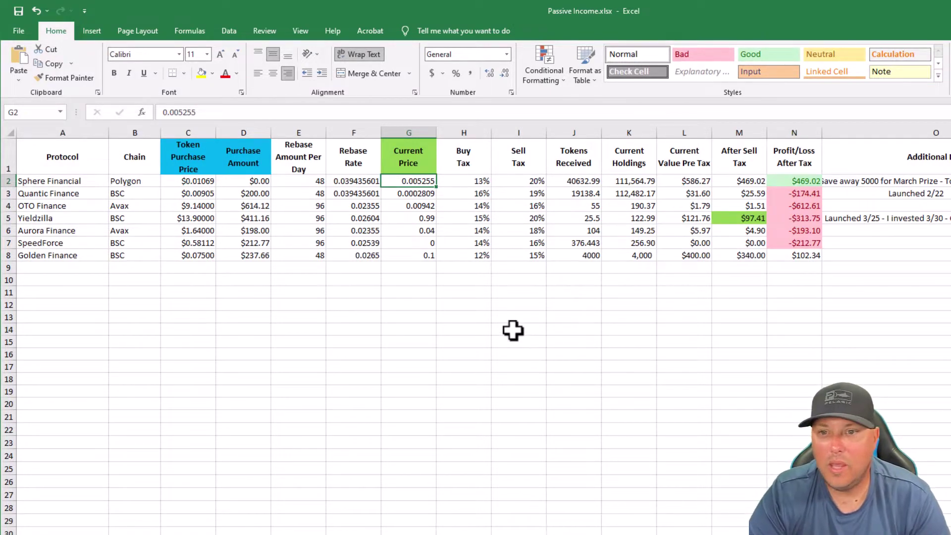
pyautogui.click(693, 194)
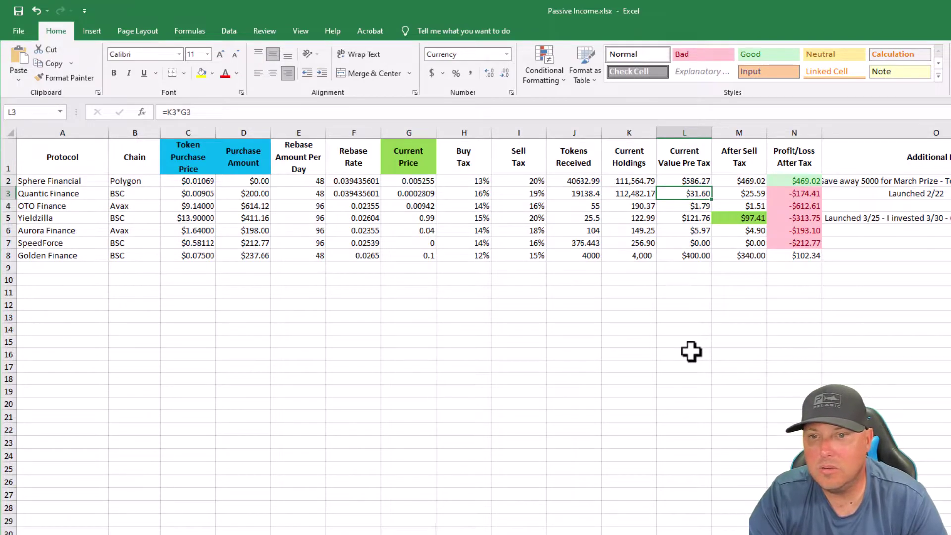
pyautogui.click(699, 206)
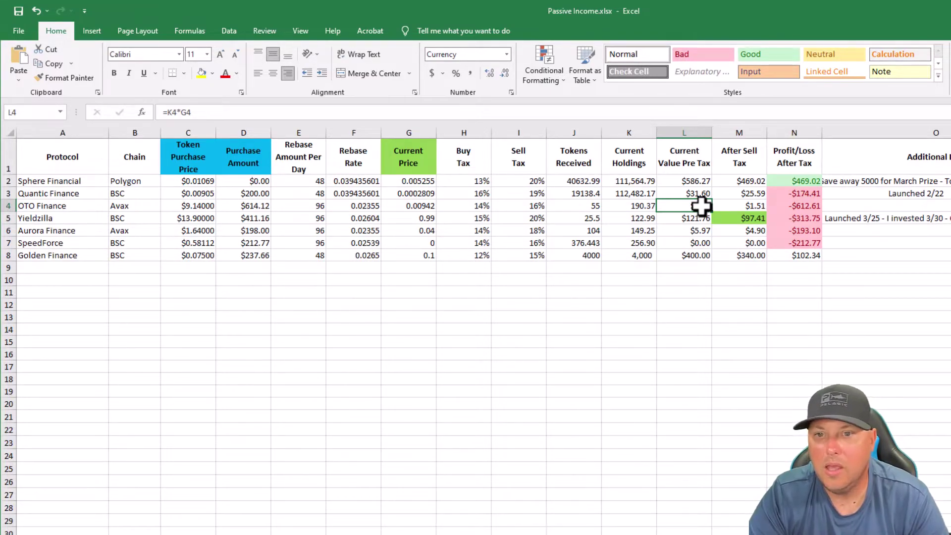
pyautogui.click(701, 218)
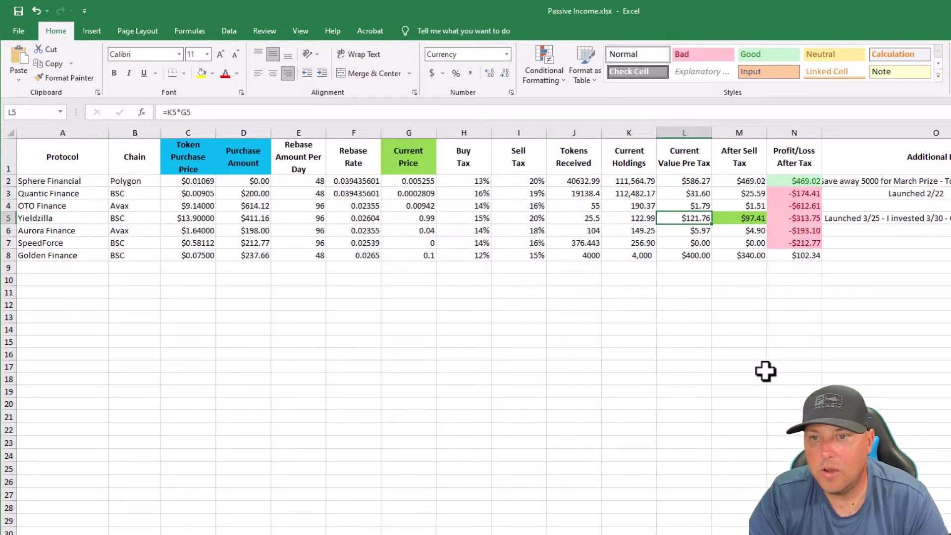
pyautogui.click(813, 218)
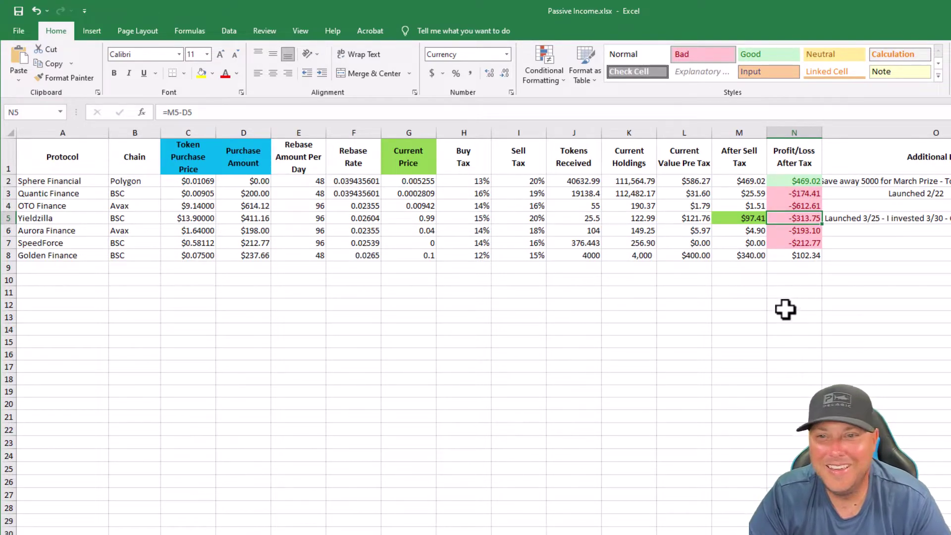
pyautogui.click(731, 232)
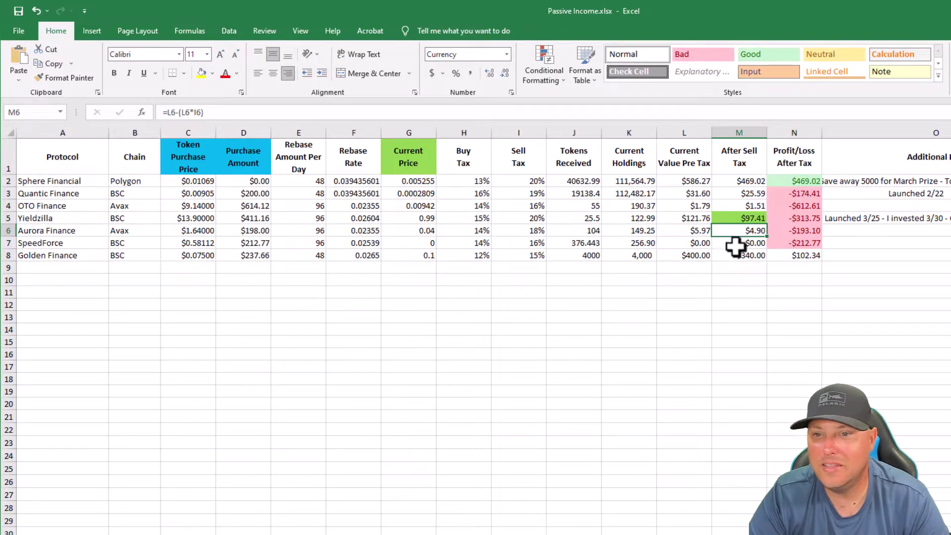
pyautogui.click(736, 244)
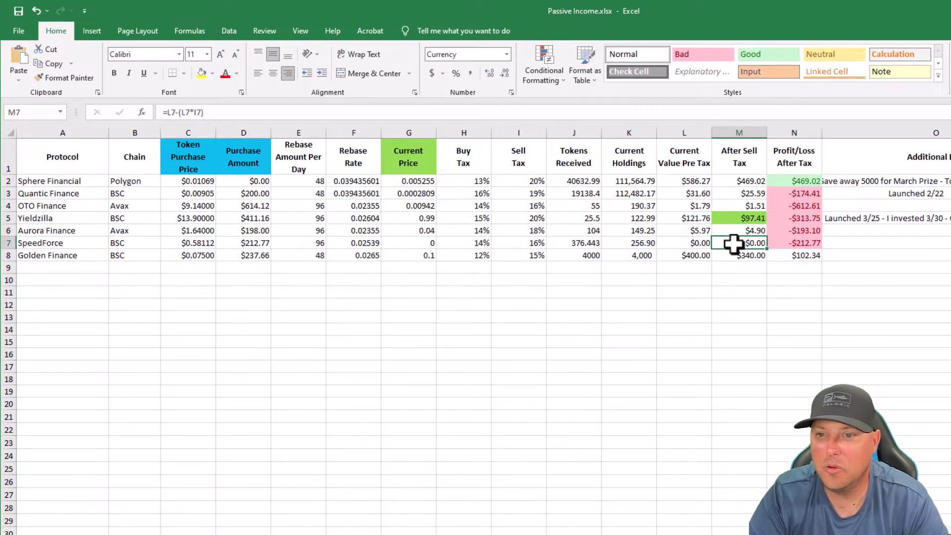
pyautogui.click(739, 368)
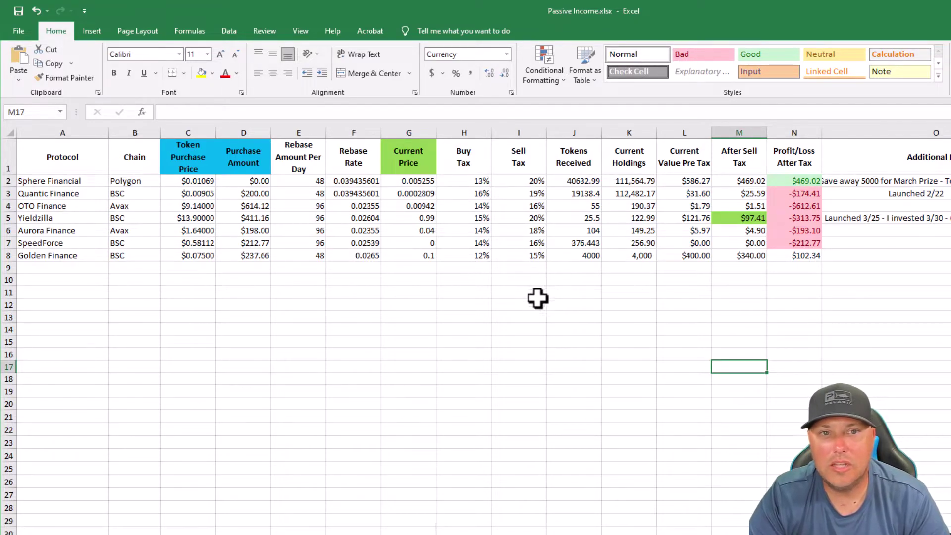
pyautogui.click(14, 31)
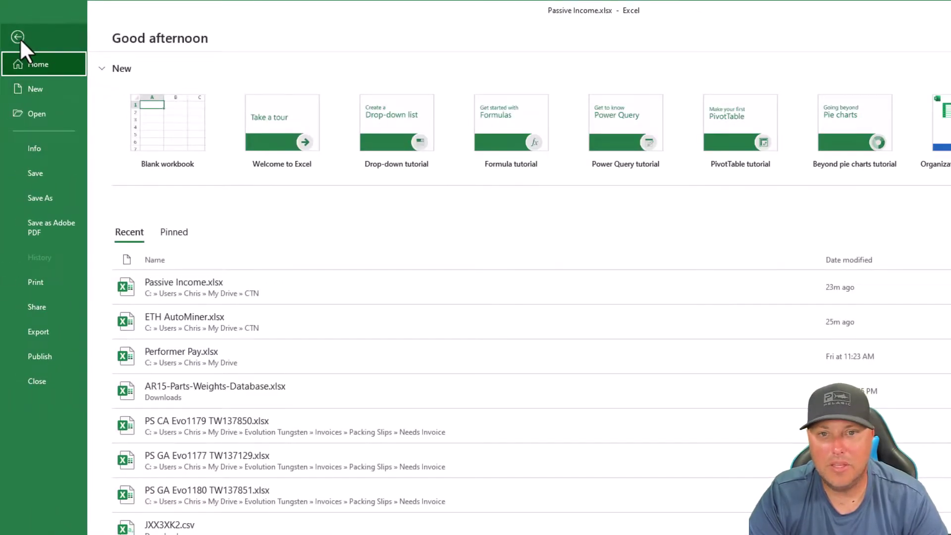
pyautogui.click(18, 38)
pyautogui.click(432, 367)
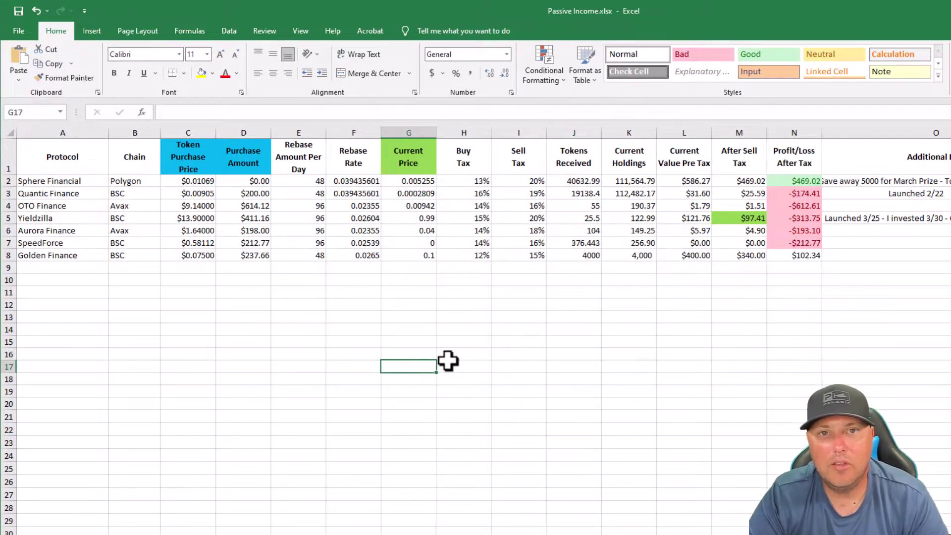
pyautogui.click(704, 255)
pyautogui.click(736, 258)
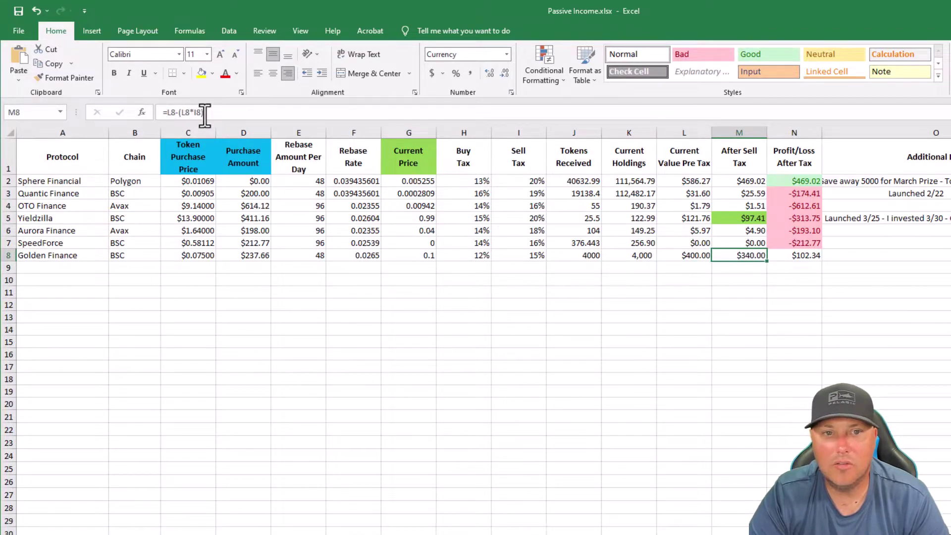
pyautogui.click(396, 534)
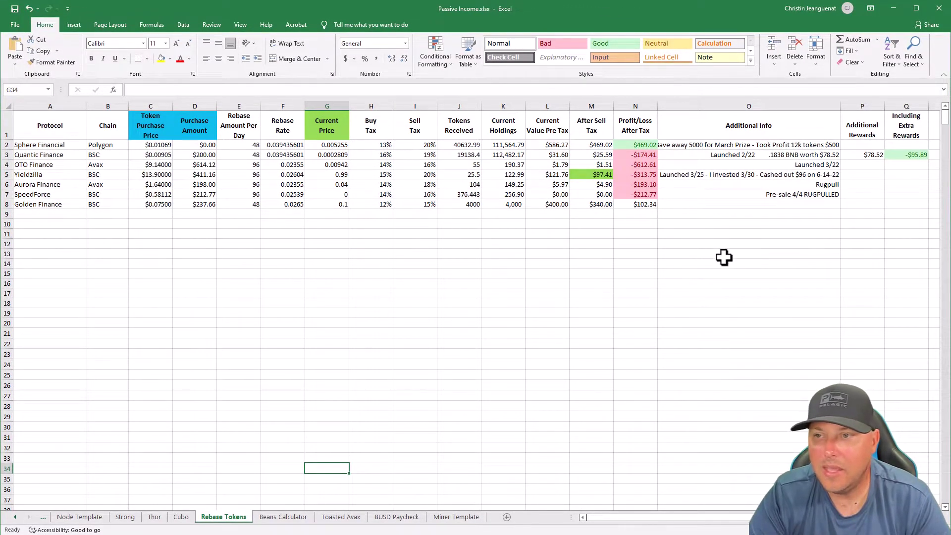
# Minimize Excel, scan the Binance.US ETH and BUSD balances, then return to the portfolio sheet
pyautogui.click(891, 4)
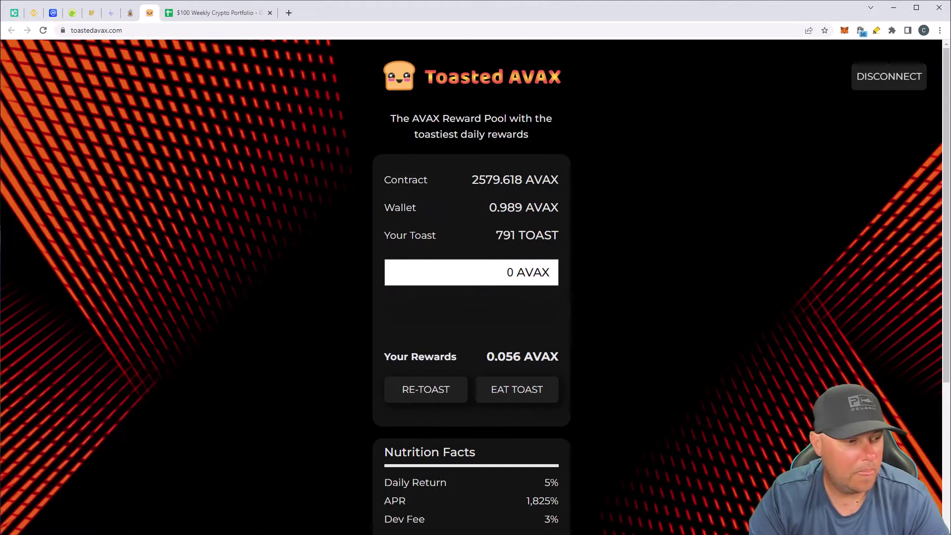
pyautogui.click(32, 13)
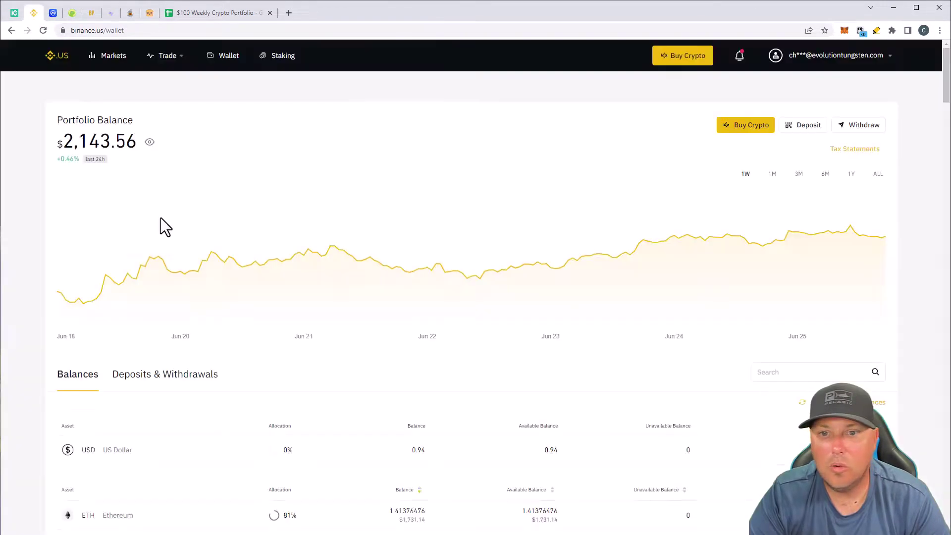
pyautogui.scroll(-3, 525, 223)
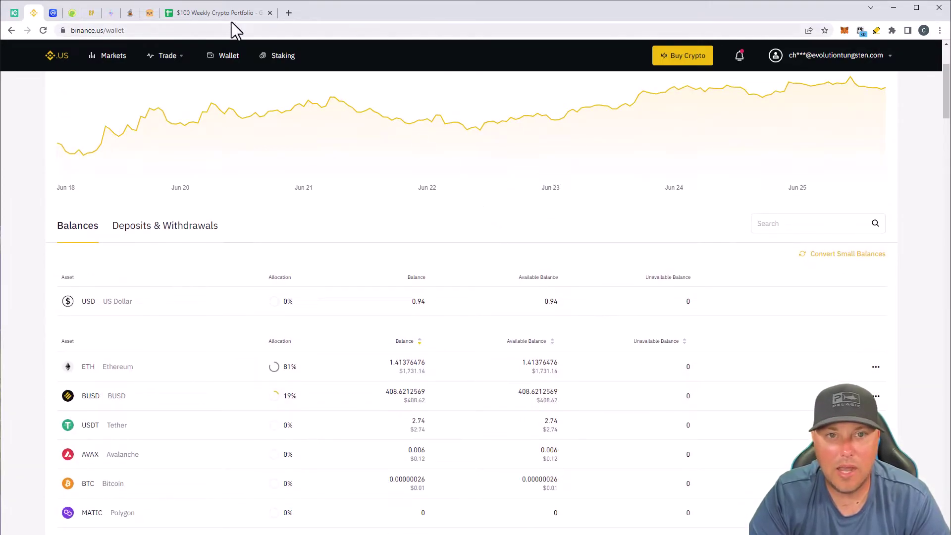
pyautogui.click(217, 10)
pyautogui.click(349, 287)
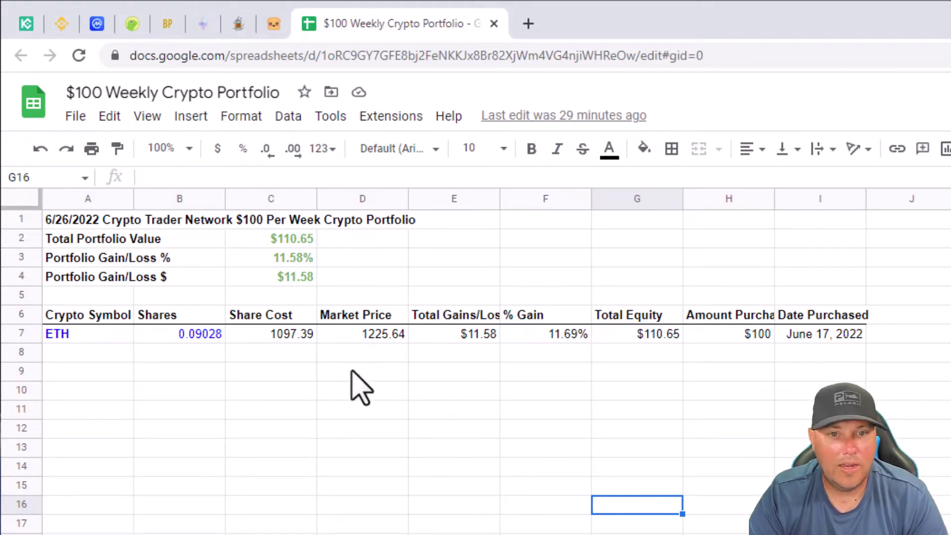
pyautogui.click(110, 333)
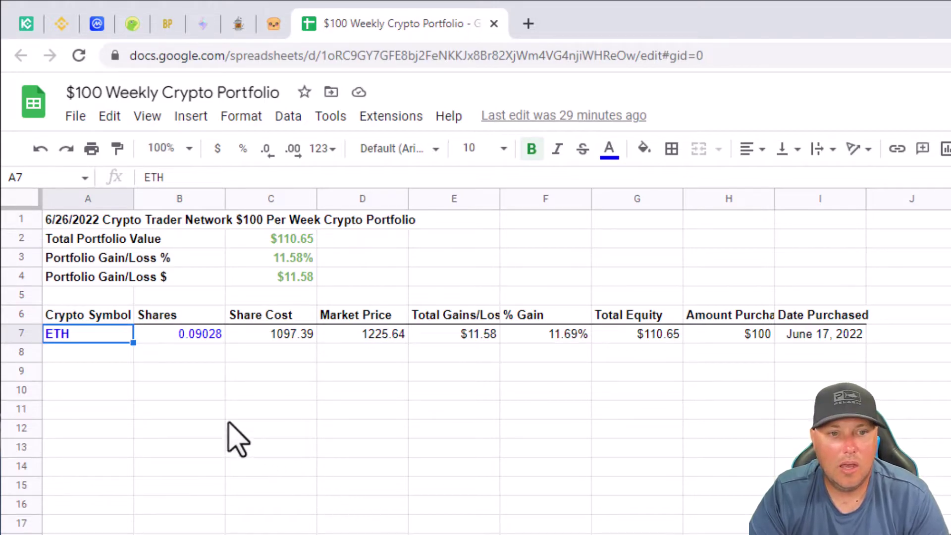
pyautogui.click(91, 356)
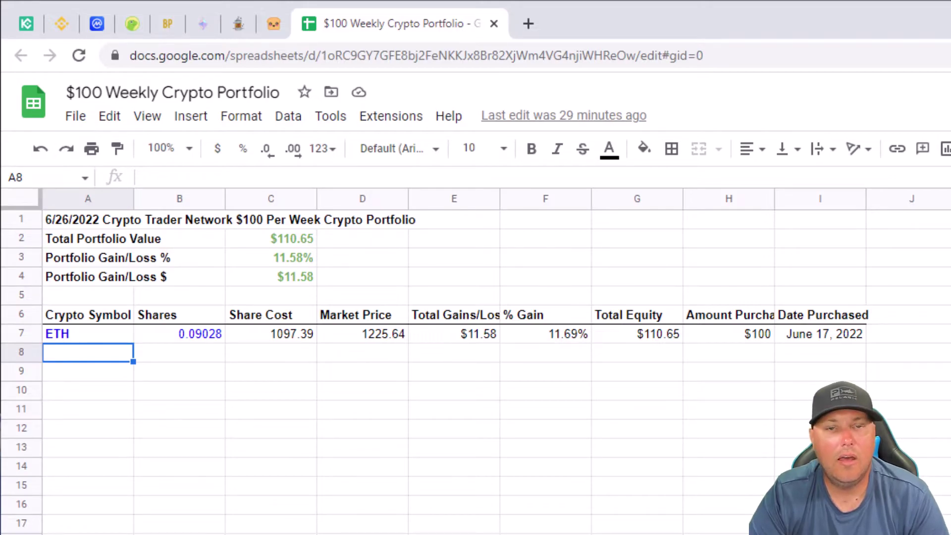
pyautogui.click(77, 118)
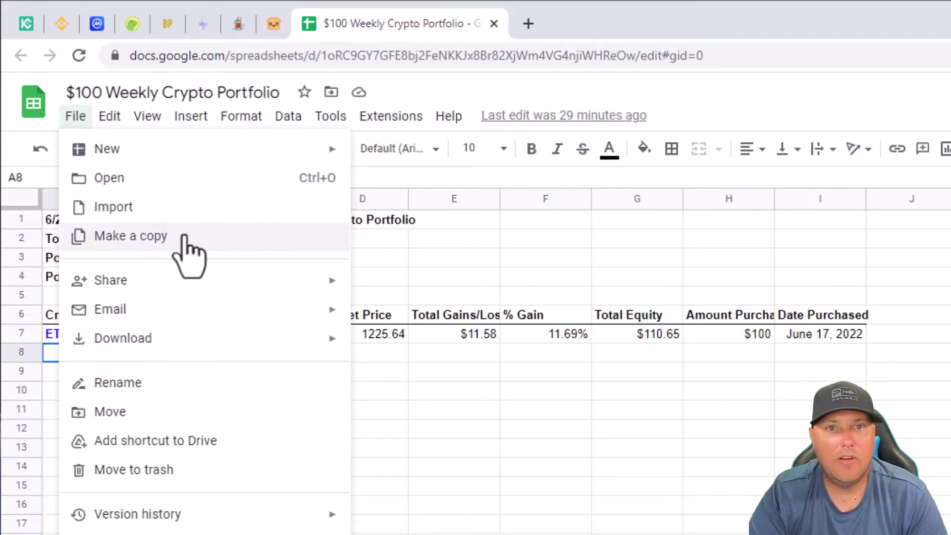
pyautogui.click(601, 409)
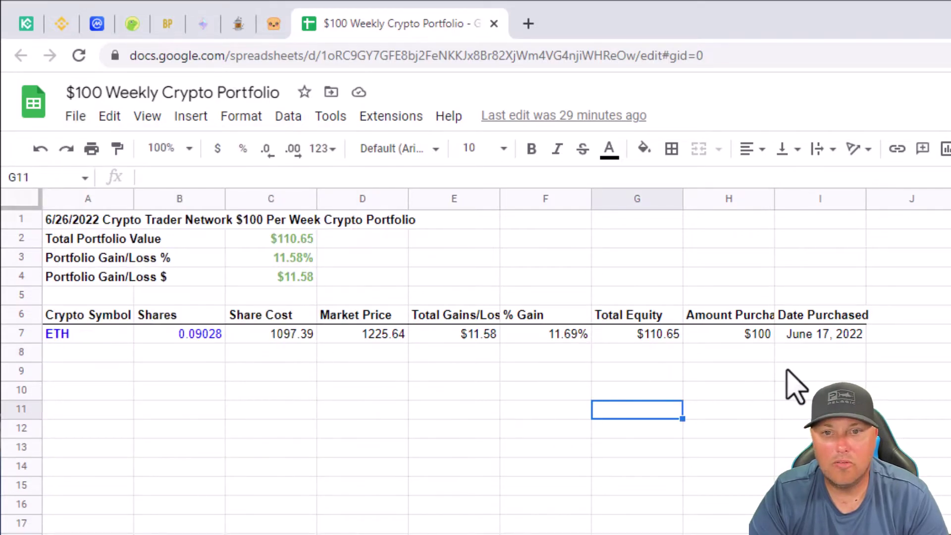
pyautogui.click(753, 334)
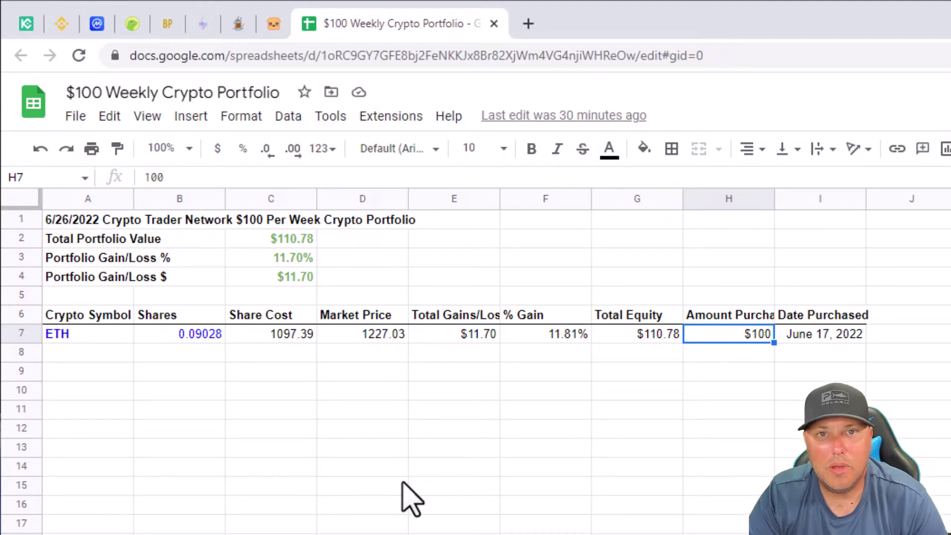
pyautogui.click(92, 354)
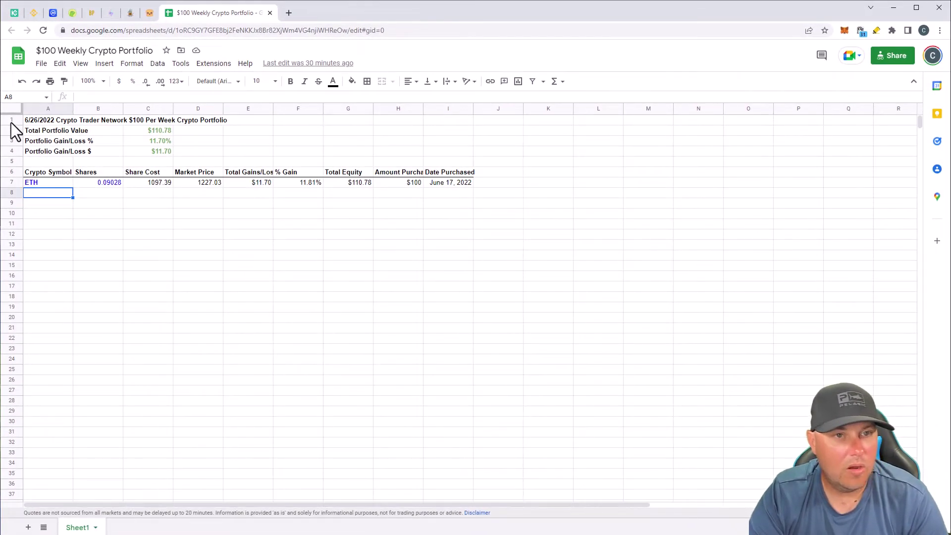
# Show the Binance.US wallet balances list with 409.15 USD and 1.41376476 ETH
pyautogui.click(33, 13)
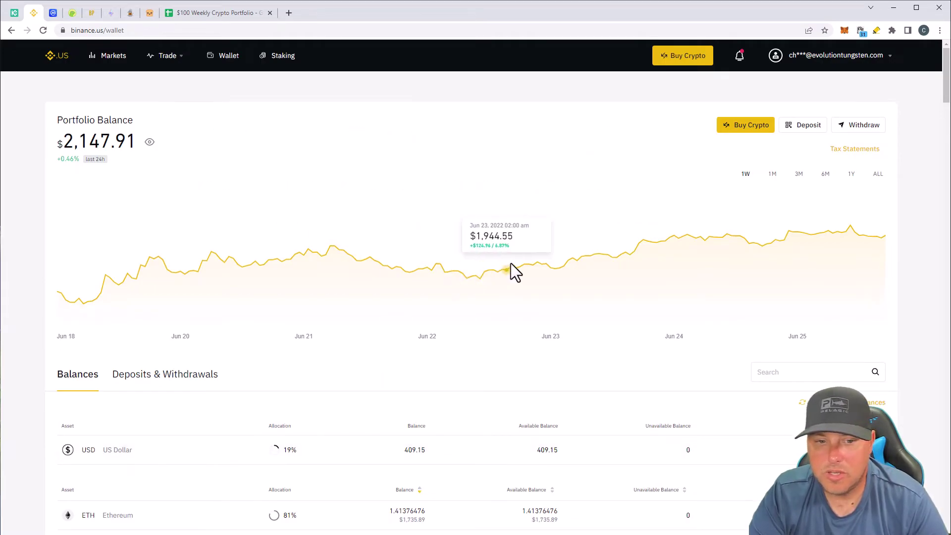
pyautogui.scroll(-1, 578, 450)
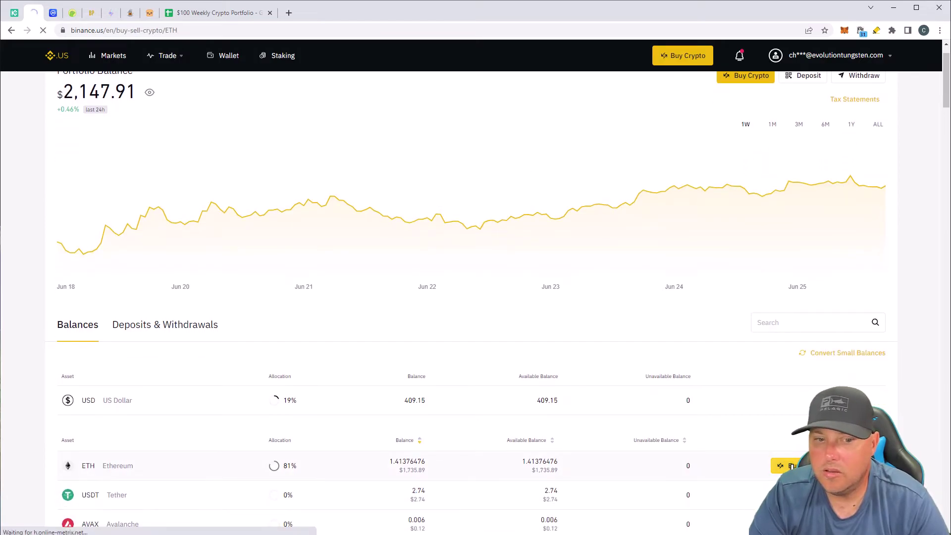
# Buy $100 of ETH on Binance.US, receiving 0.08080098 ETH, and select that purchased amount
pyautogui.click(786, 466)
pyautogui.click(684, 158)
pyautogui.write('100')
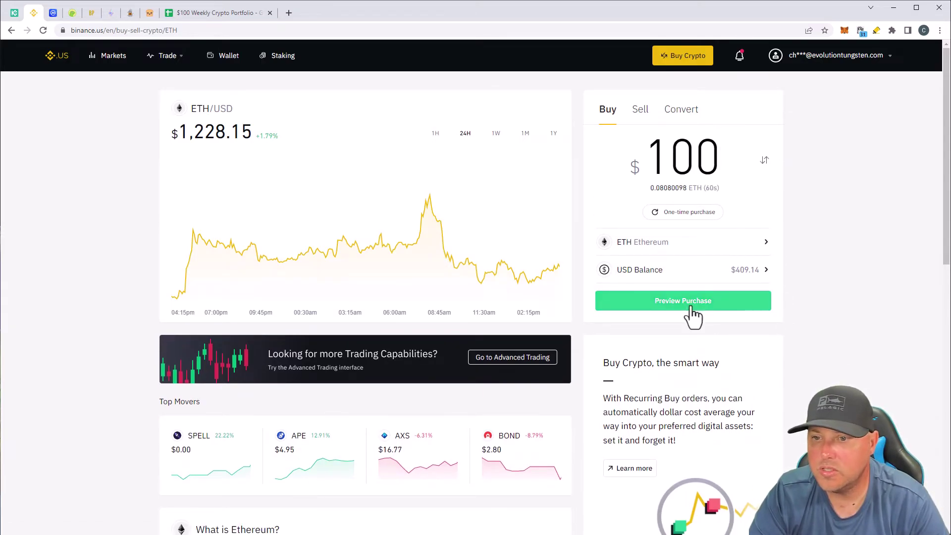
pyautogui.click(688, 303)
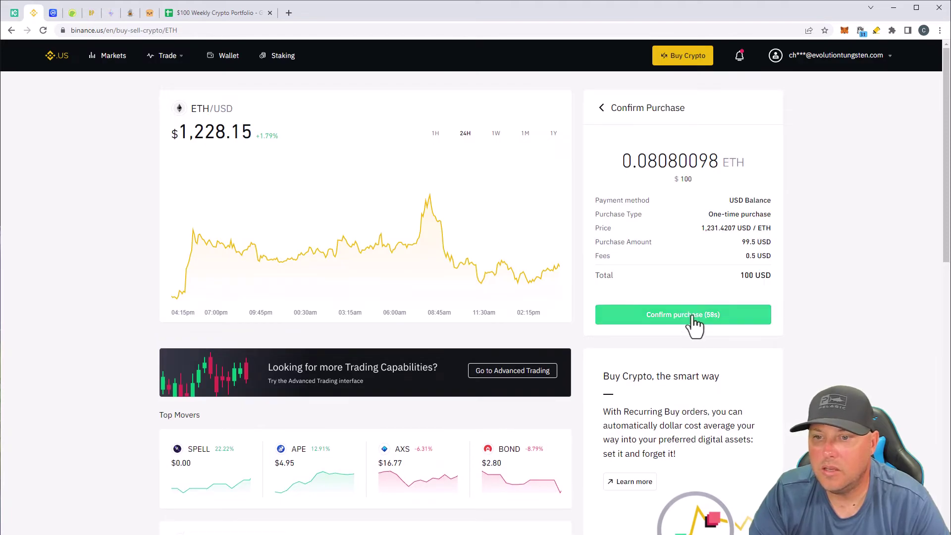
pyautogui.click(693, 317)
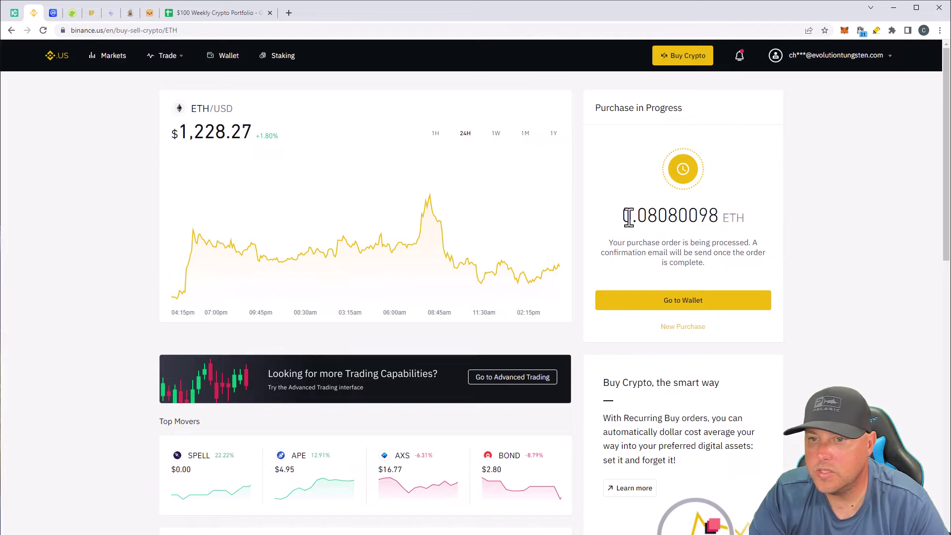
pyautogui.moveTo(623, 216); pyautogui.dragTo(717, 216)
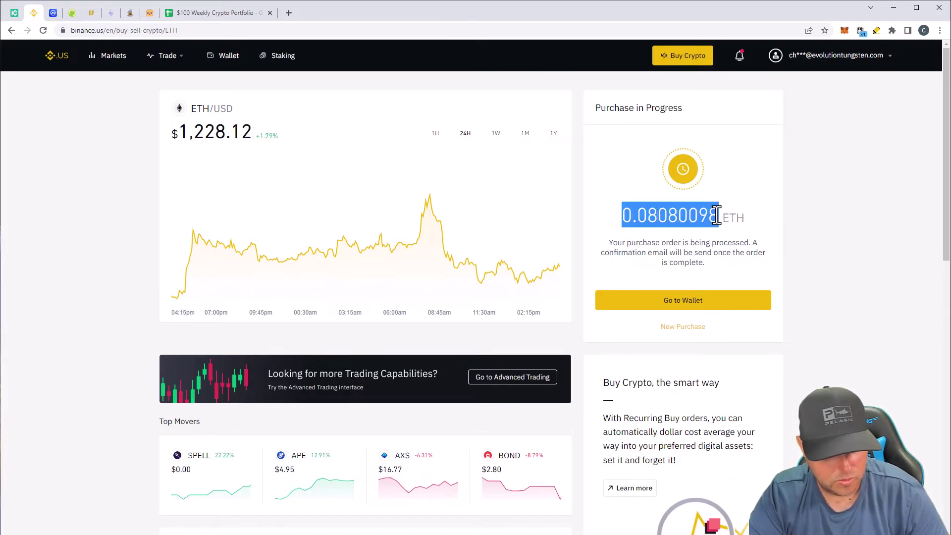
# Enter 0.08080098 shares in B8 and 100 amount purchased in H8
pyautogui.click(209, 13)
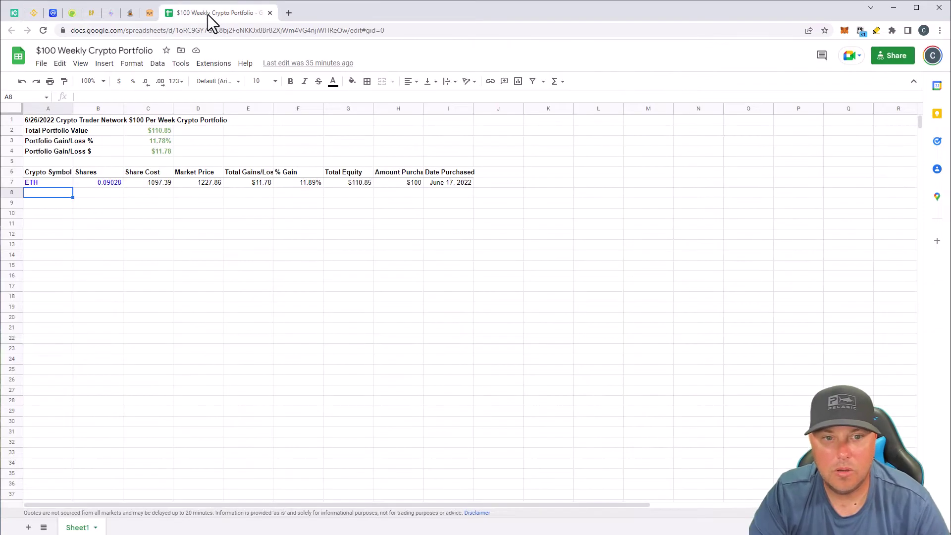
pyautogui.doubleClick(110, 192)
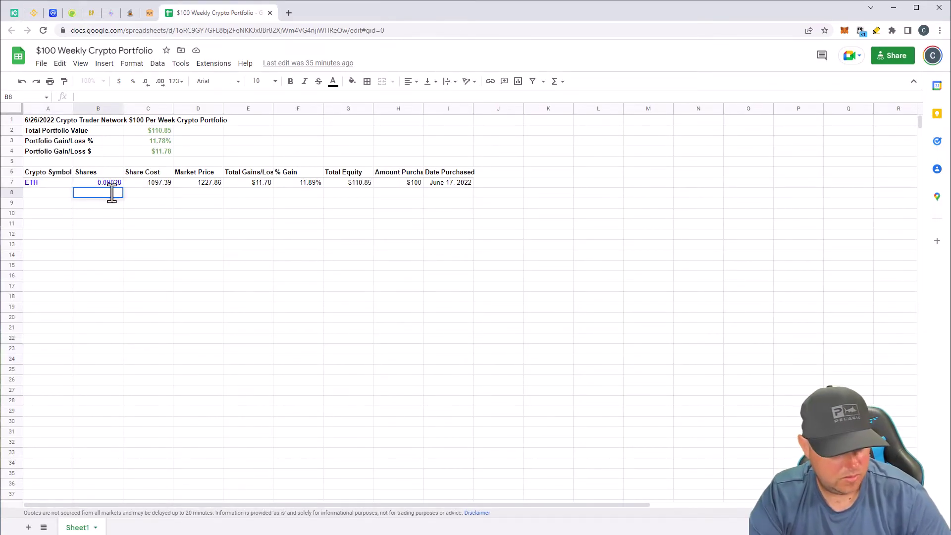
pyautogui.hotkey('ctrl', 'v')
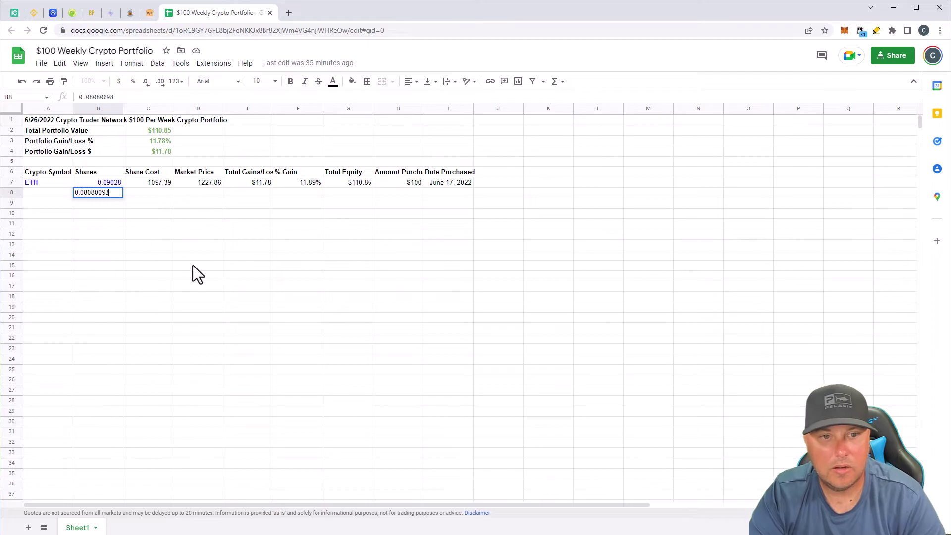
pyautogui.click(191, 265)
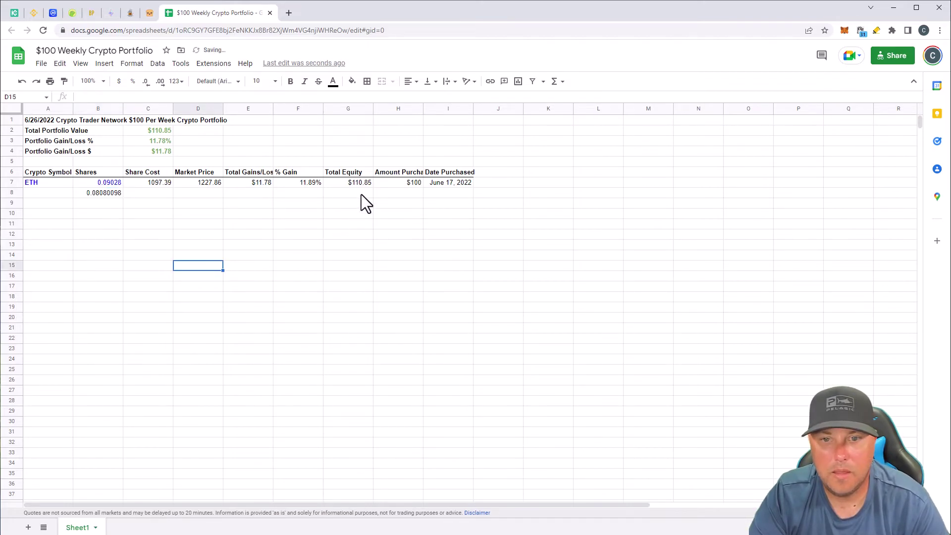
pyautogui.click(411, 193)
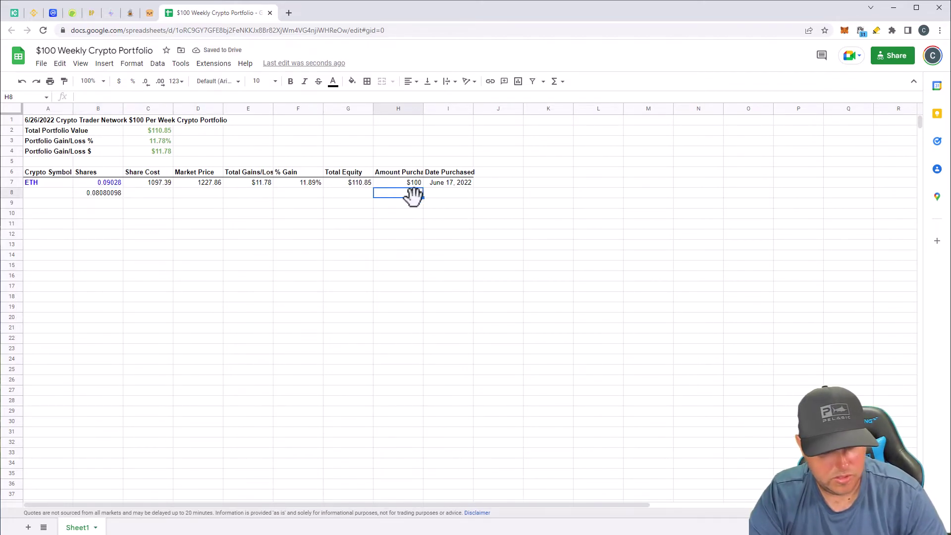
pyautogui.write('100')
pyautogui.click(421, 276)
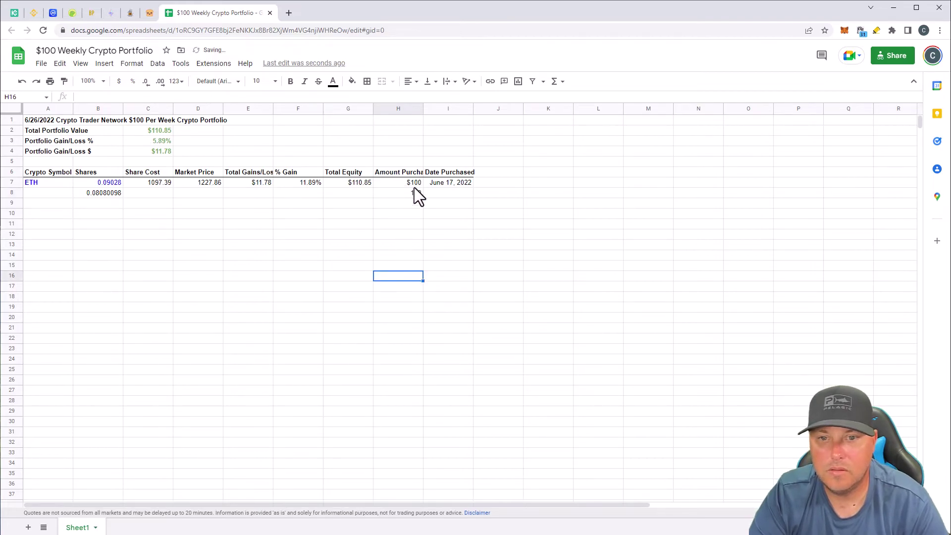
pyautogui.click(412, 224)
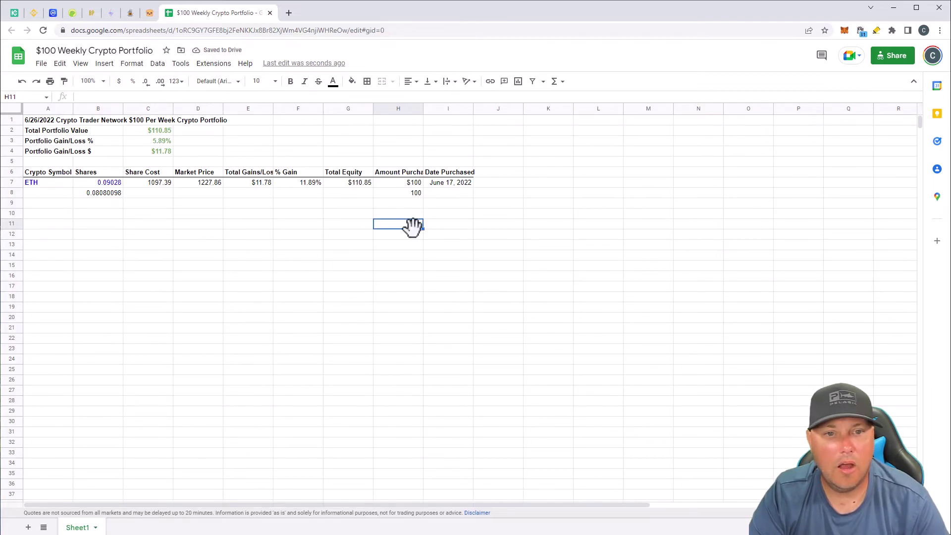